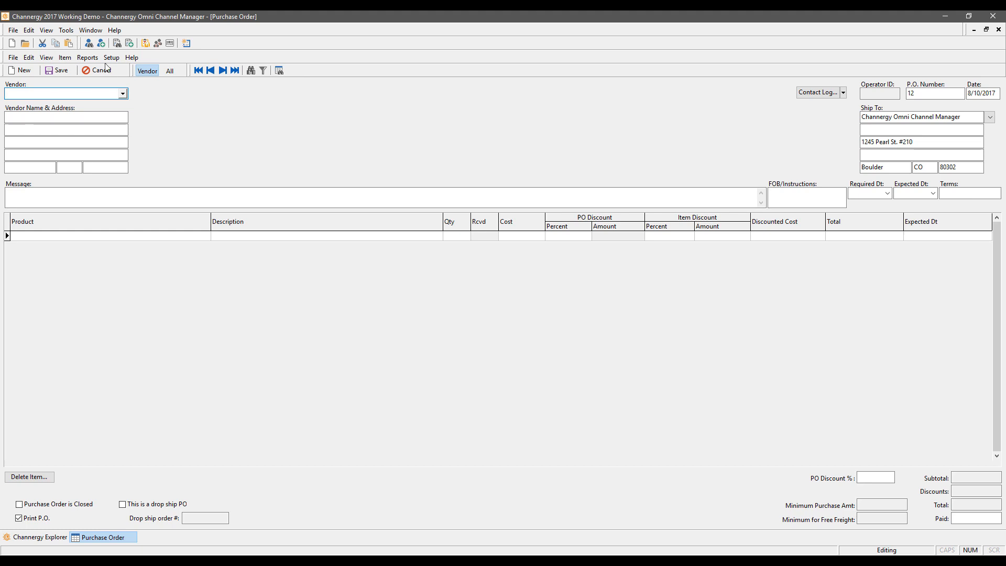
Run the R4130 Products to Reorder report and widen its preview to review the items due for reordering from each vendor.
left_click(90, 57)
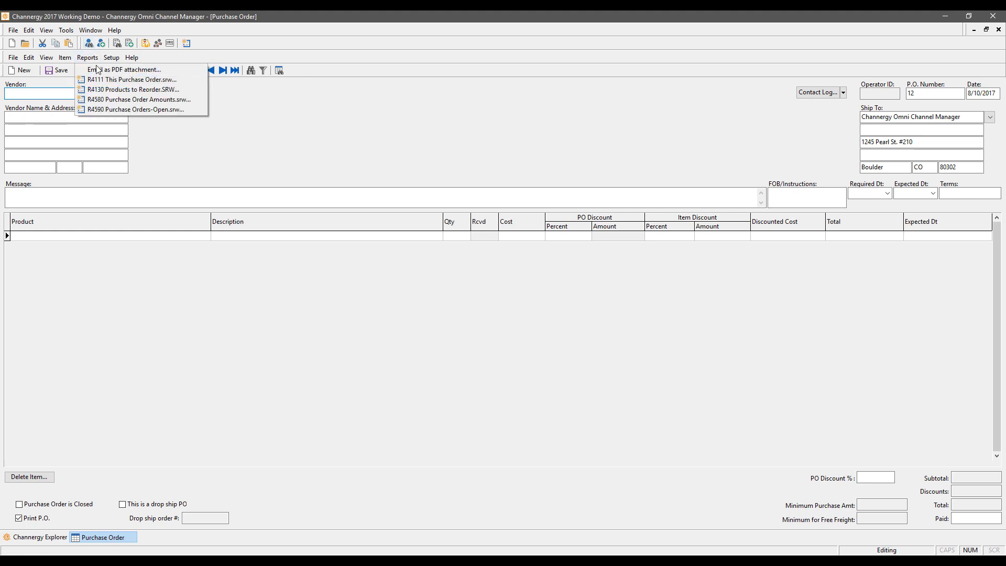
left_click(116, 92)
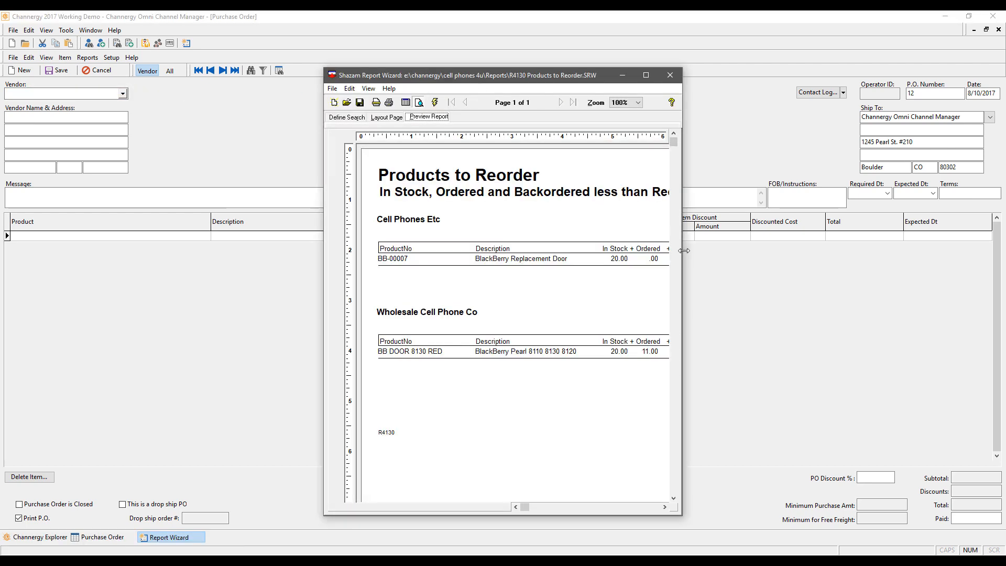
left_click_drag(684, 250, 950, 210)
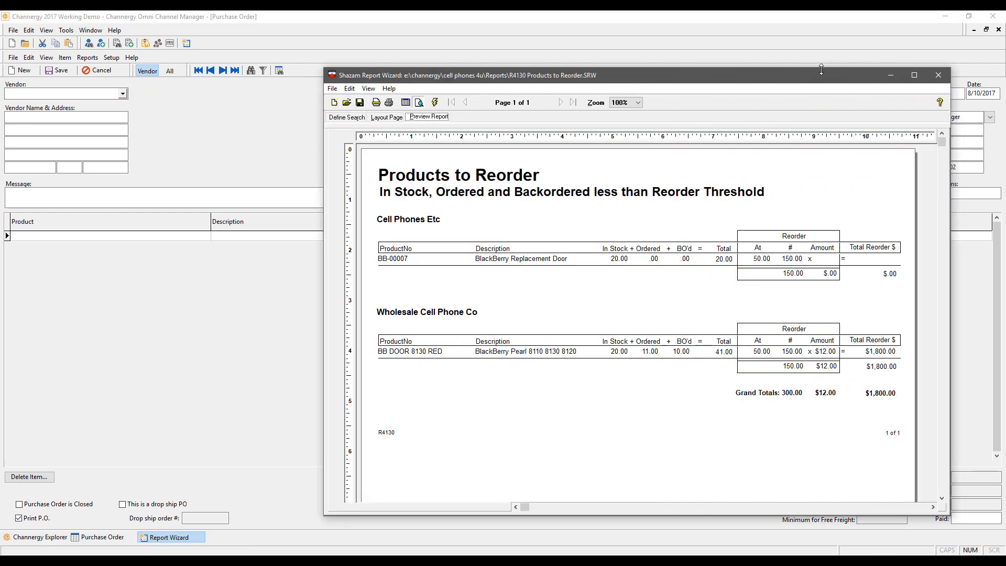
left_click_drag(816, 75, 652, 74)
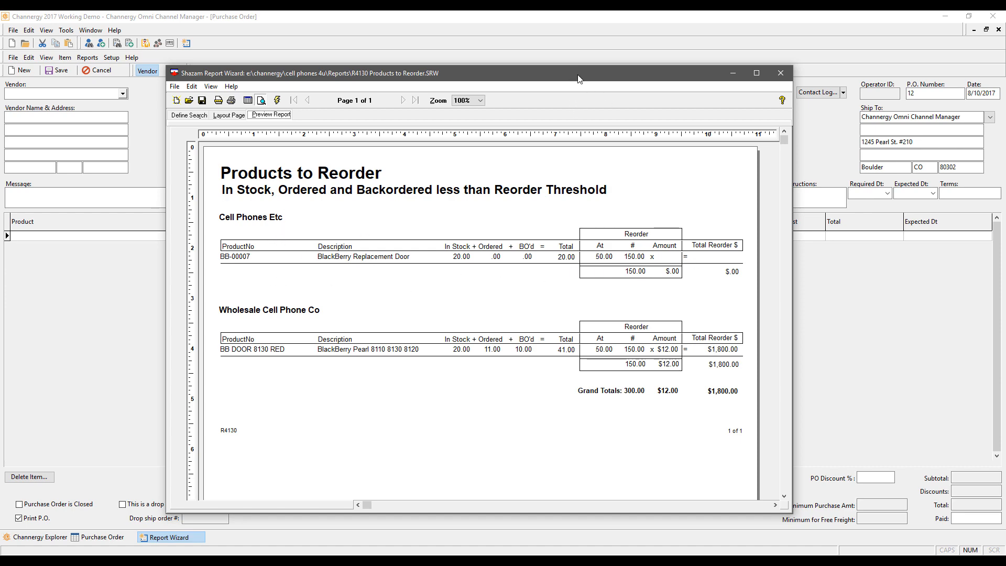
left_click_drag(570, 72, 543, 40)
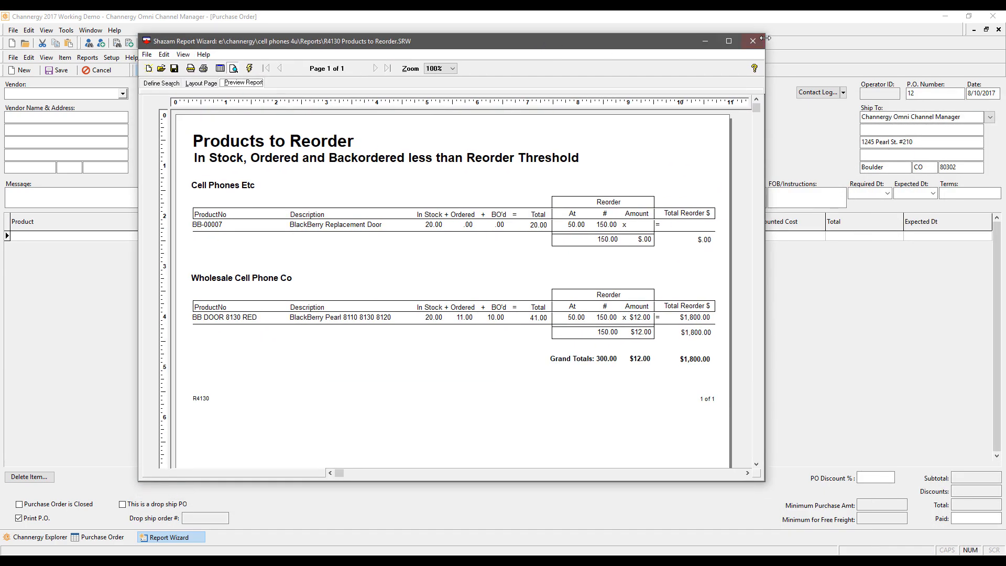
left_click(705, 44)
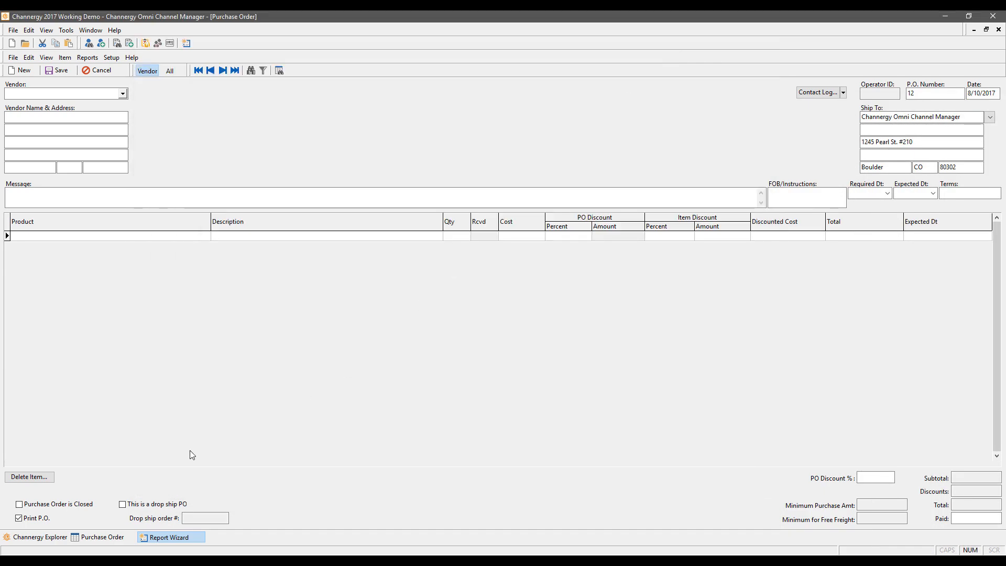
left_click(153, 538)
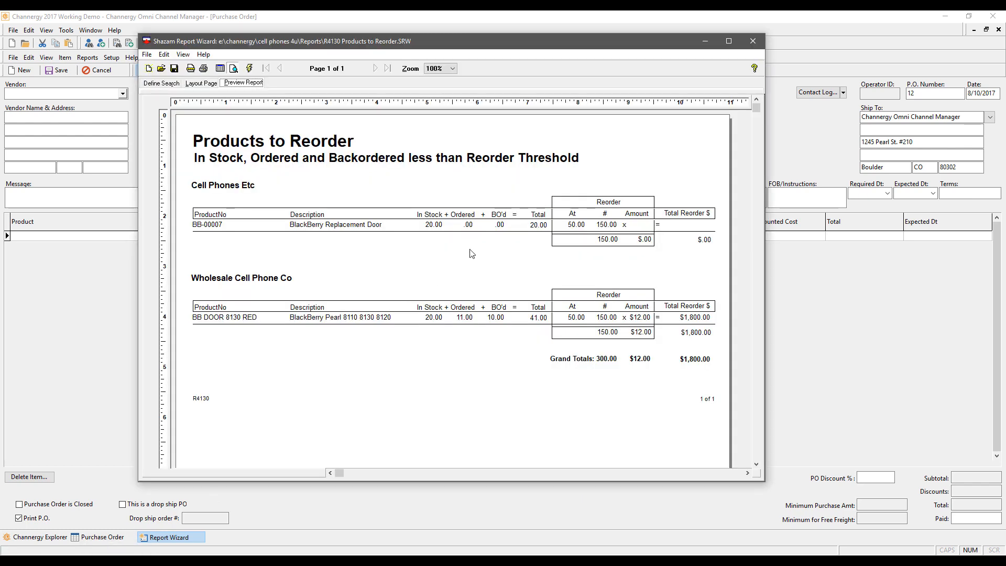
Return to the purchase order and choose Cell Phones Etc as its vendor.
left_click(109, 300)
left_click(123, 94)
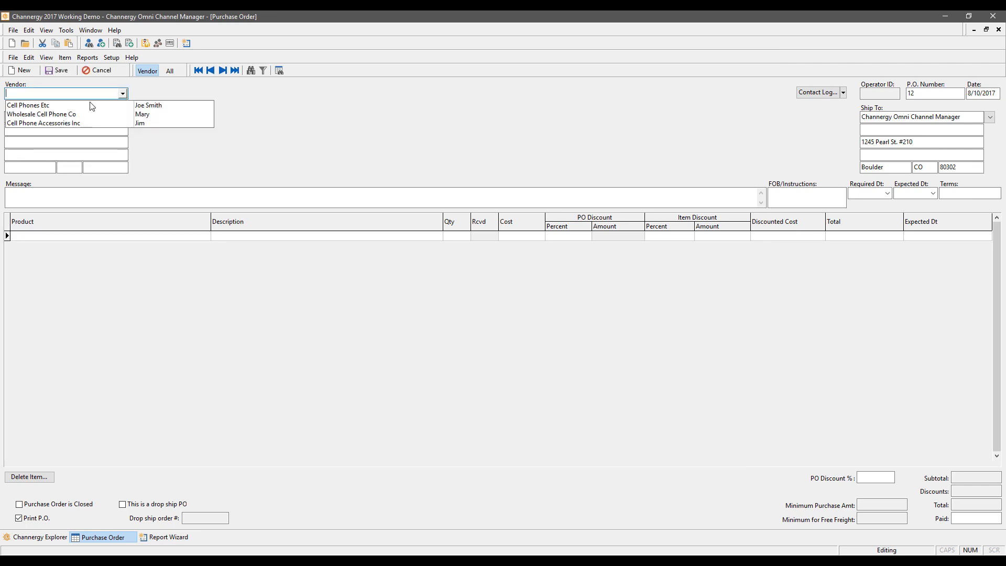
left_click(37, 106)
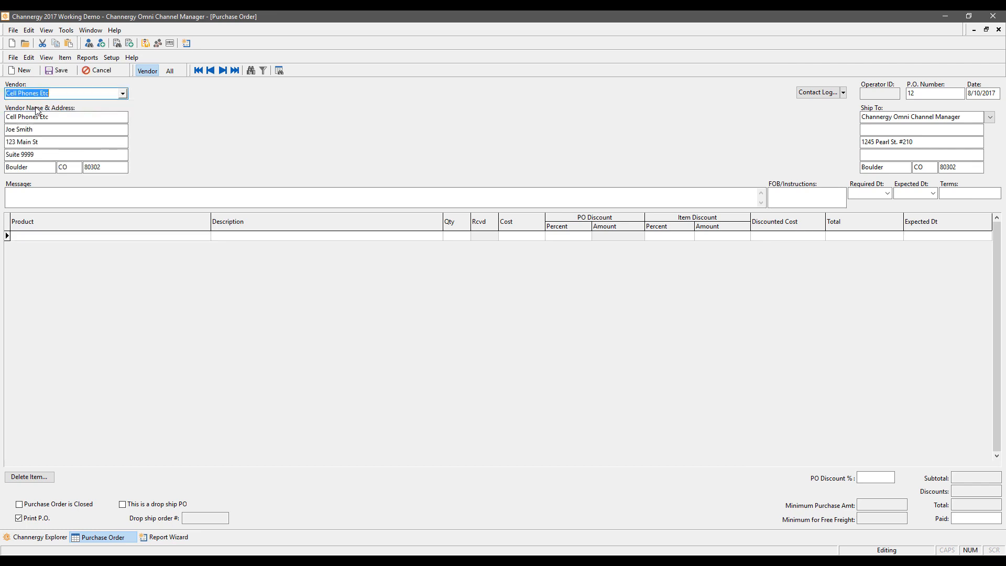
Start a product search from the first line item and include discontinued items in the results.
left_click(90, 237)
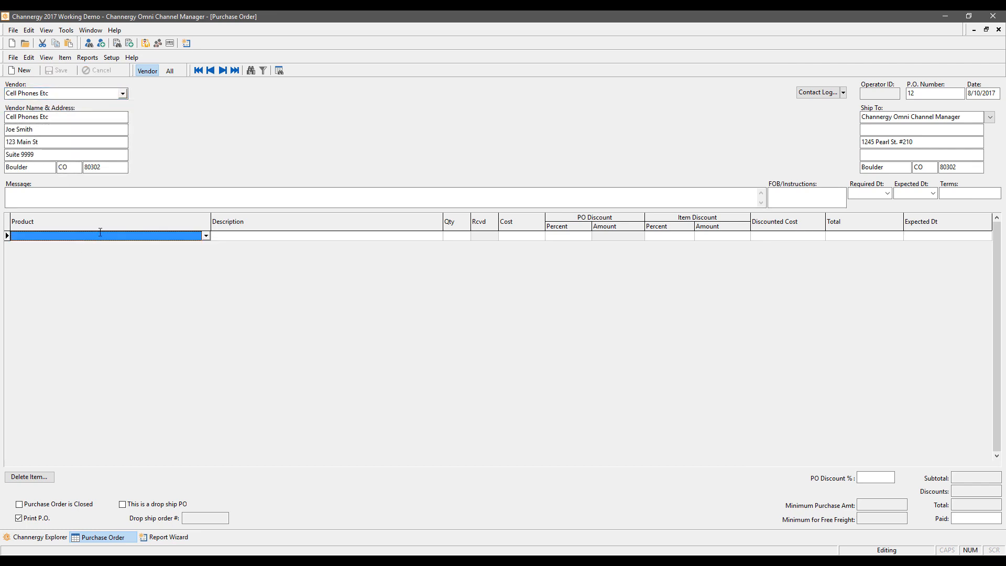
double_click(100, 232)
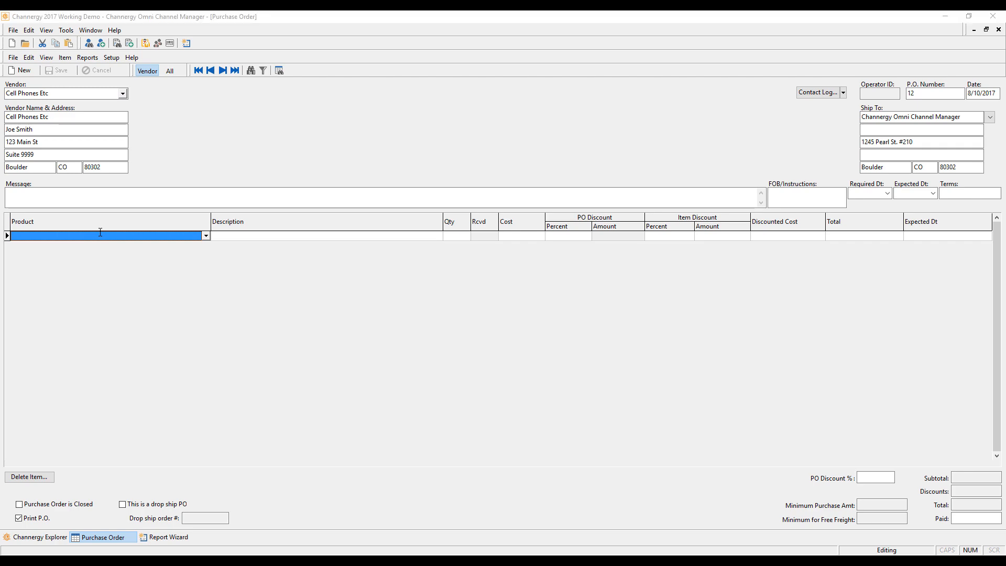
left_click_drag(643, 197, 475, 70)
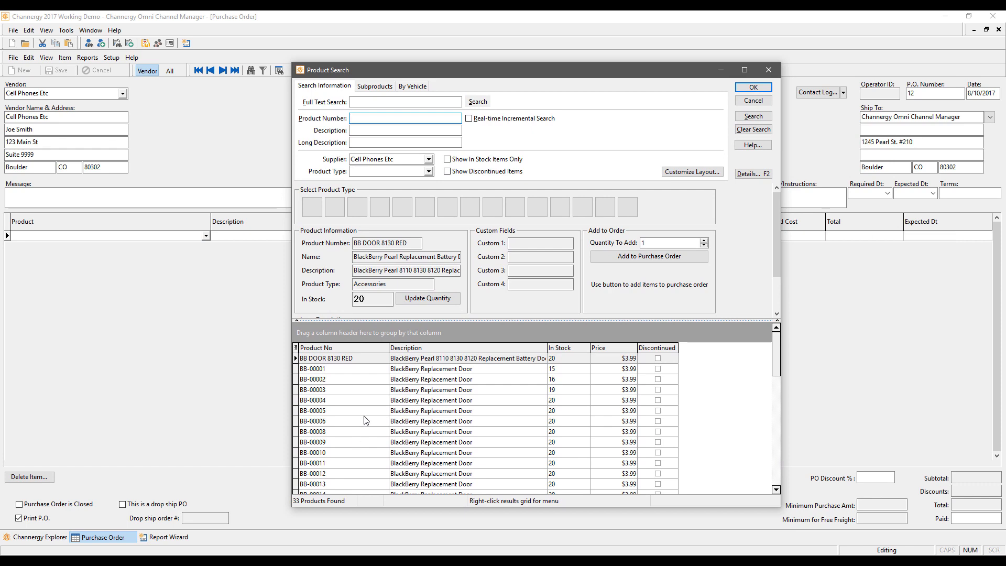
left_click(448, 173)
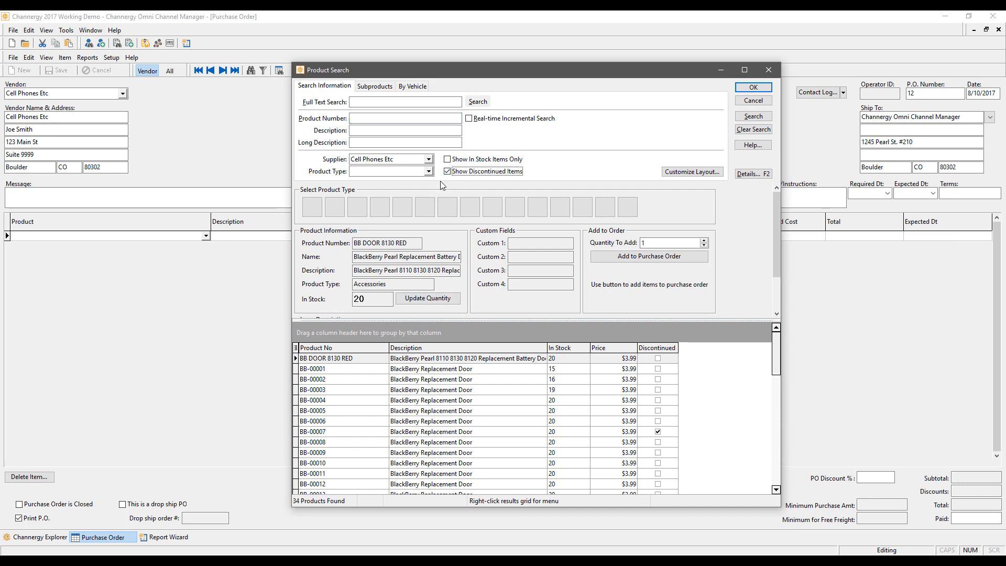
Add product BB-00007 to the purchase order with a quantity of 150.
left_click(325, 432)
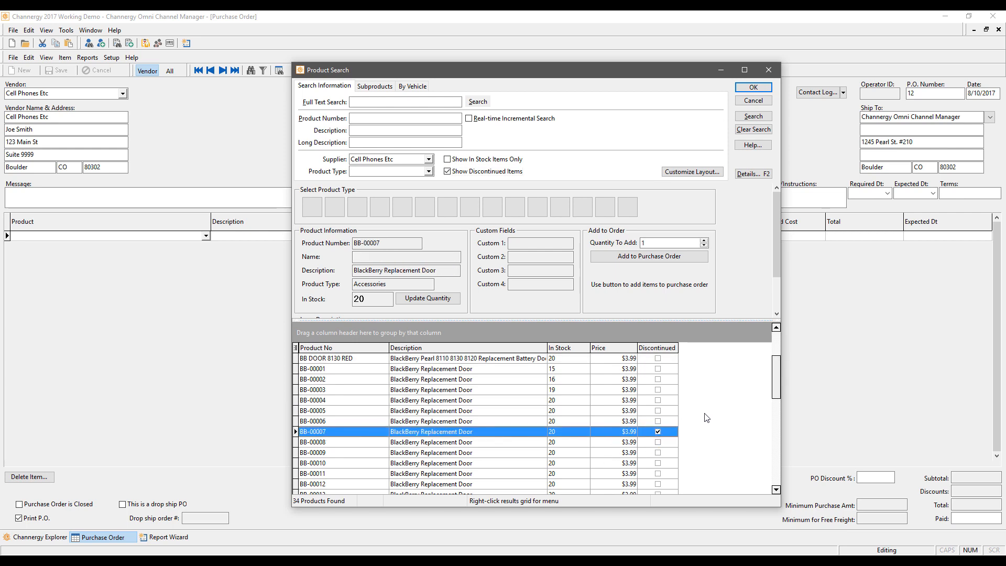
left_click(673, 245)
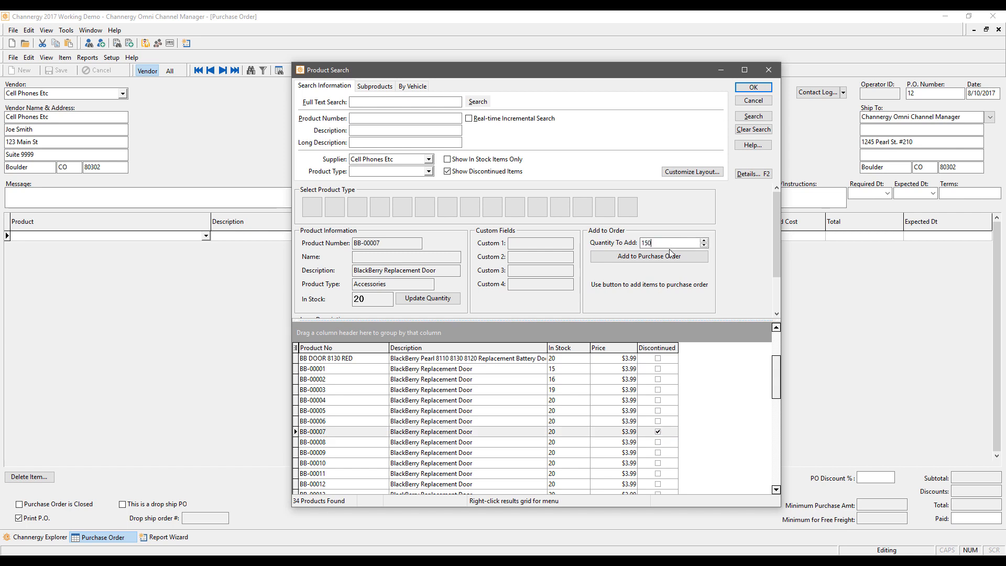
type("50")
left_click(666, 257)
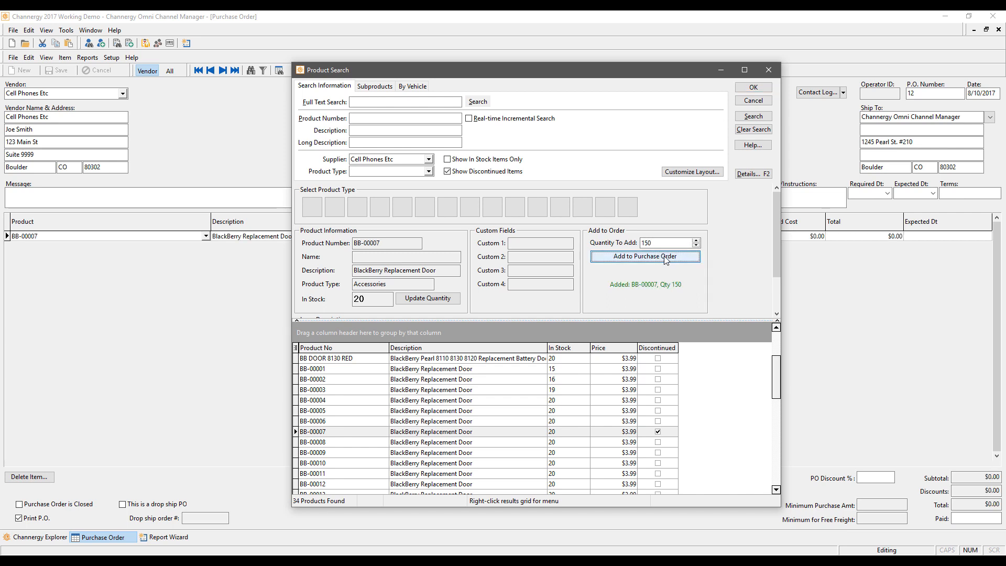
Add products BB-00005 and BB-00001 to the purchase order, 150 of each, and close the product search.
left_click(331, 411)
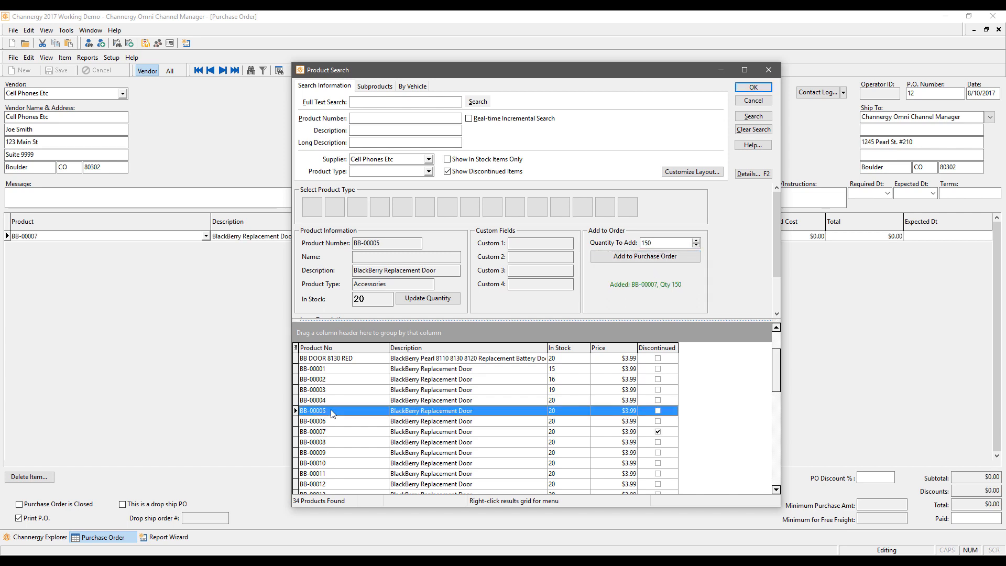
left_click(665, 258)
left_click(362, 369)
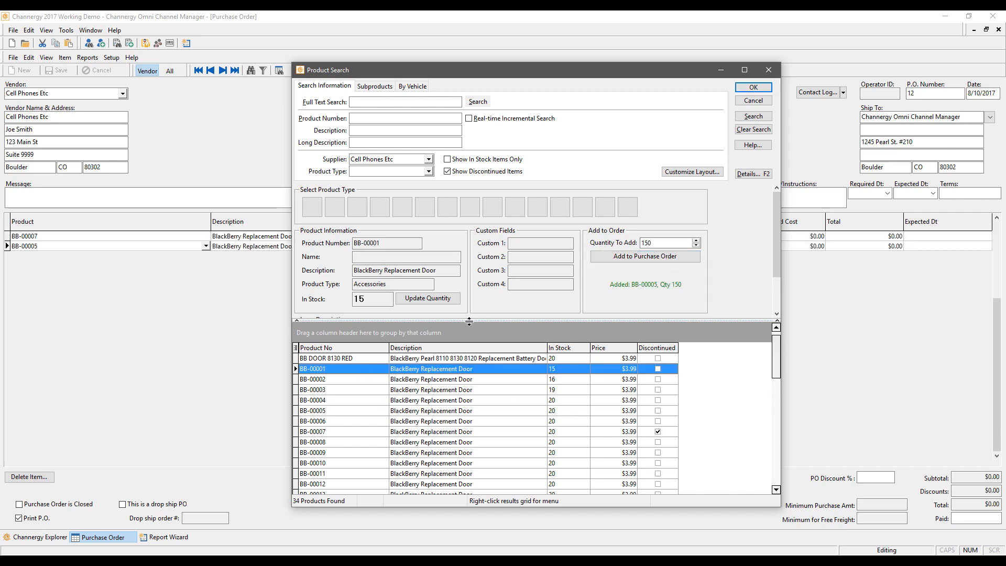
left_click(655, 257)
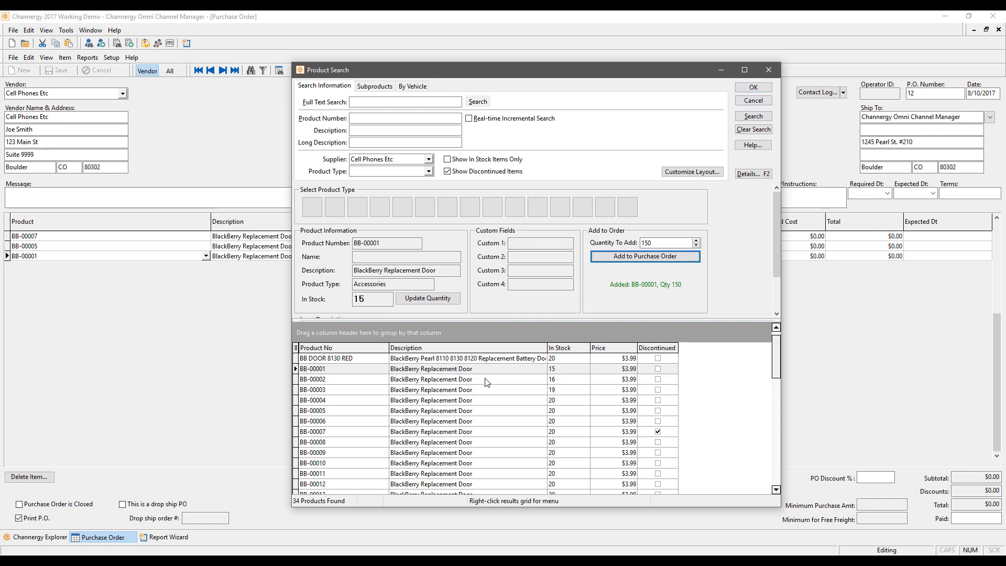
right_click(520, 359)
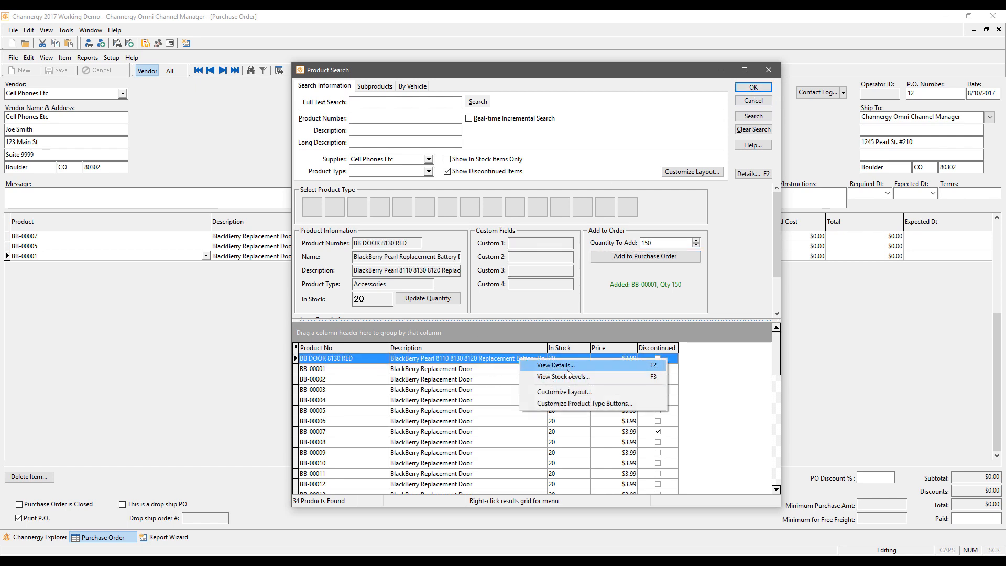
left_click(741, 389)
left_click(769, 87)
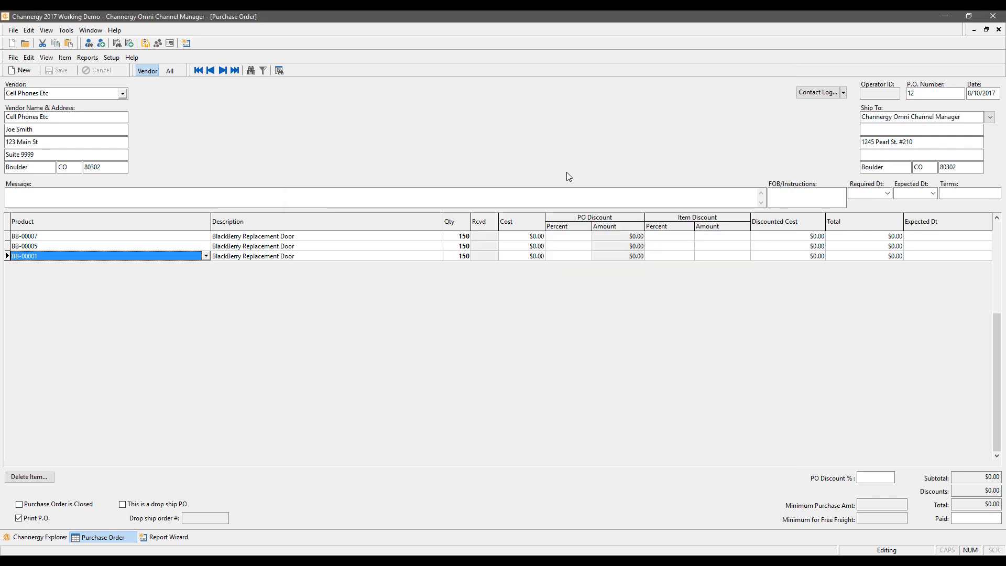
Set the quantity of the BB-00007 line item to 200.
left_click(460, 235)
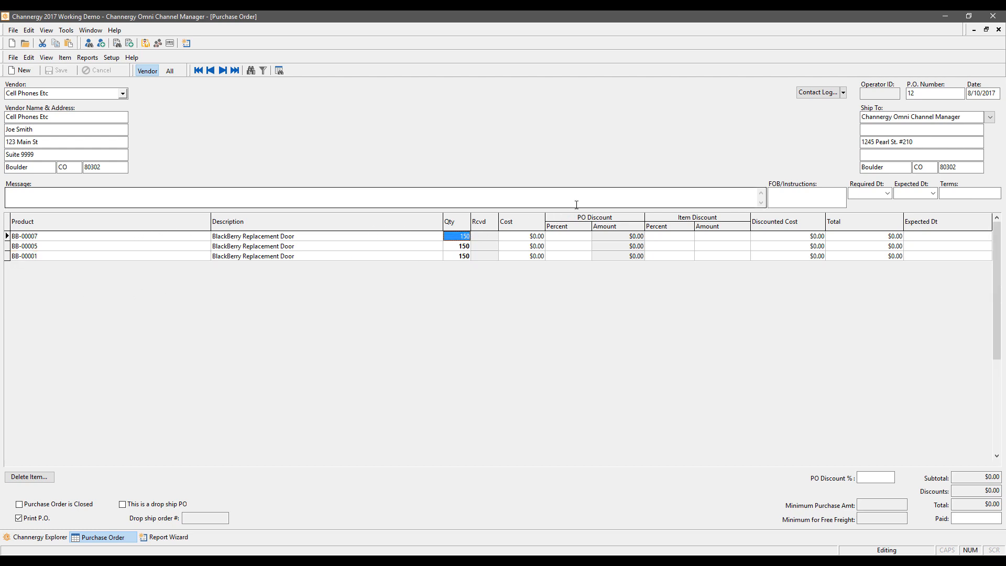
type("200")
key("Down")
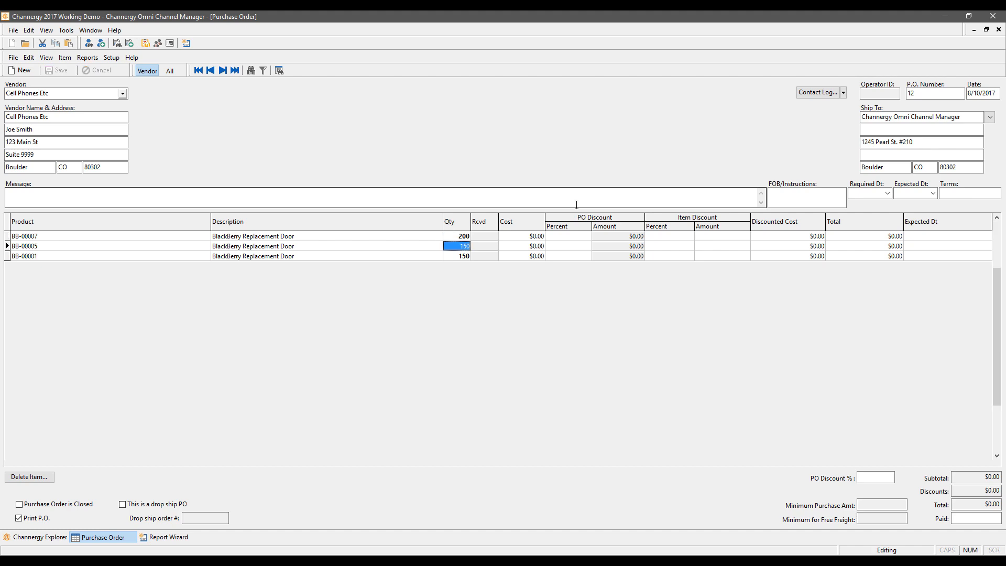
Set the PO discount percent to 10 on the BB-00007, BB-00005 and BB-00001 line items.
key("Up")
key("Right")
key("Right")
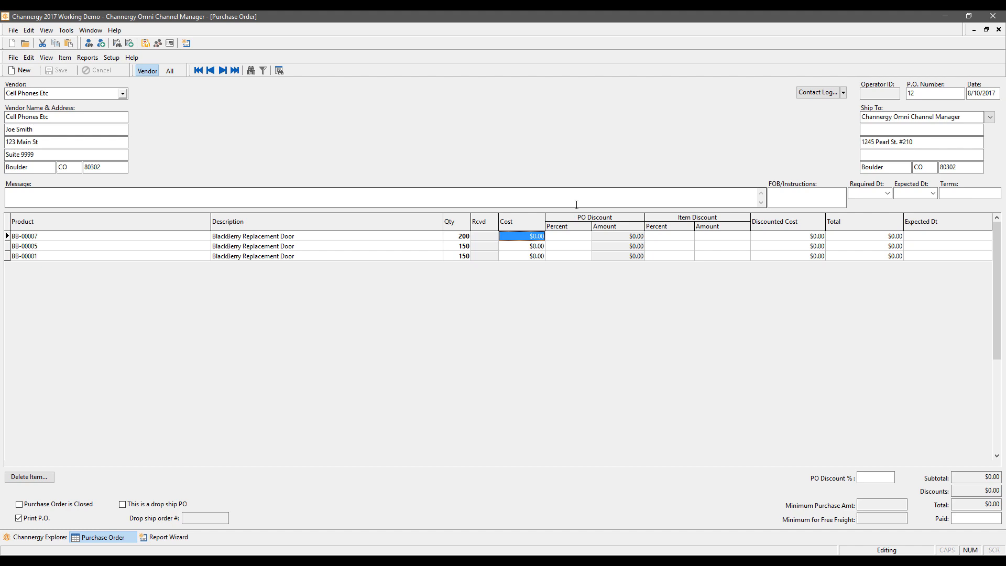
key("Right")
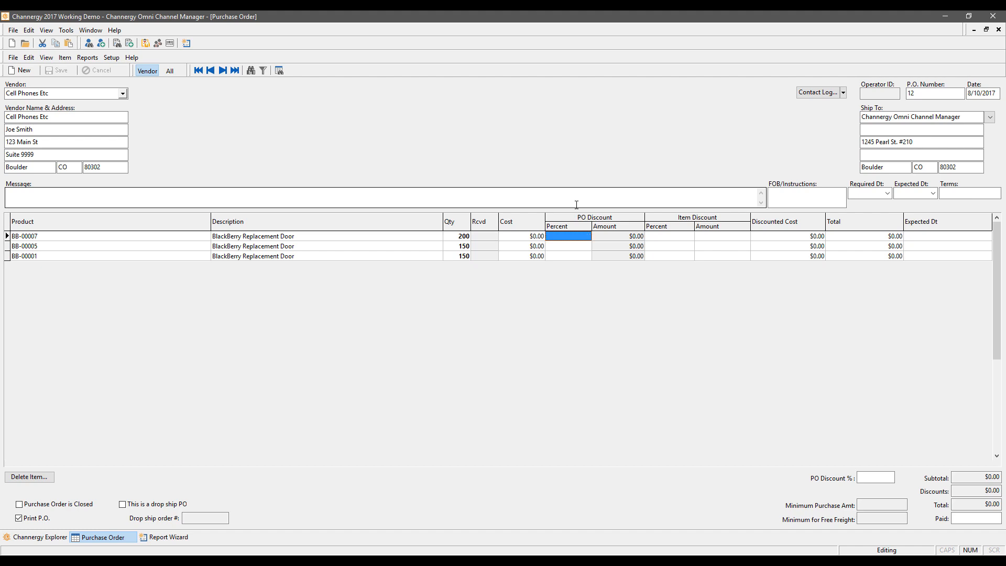
key("Right")
key("Right")
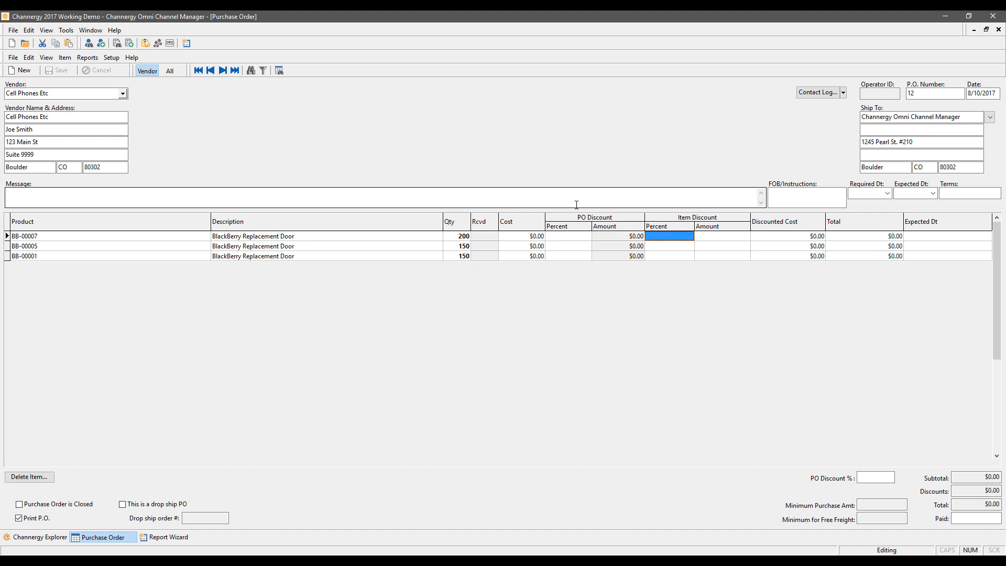
key("Left")
key("Left")
type("10")
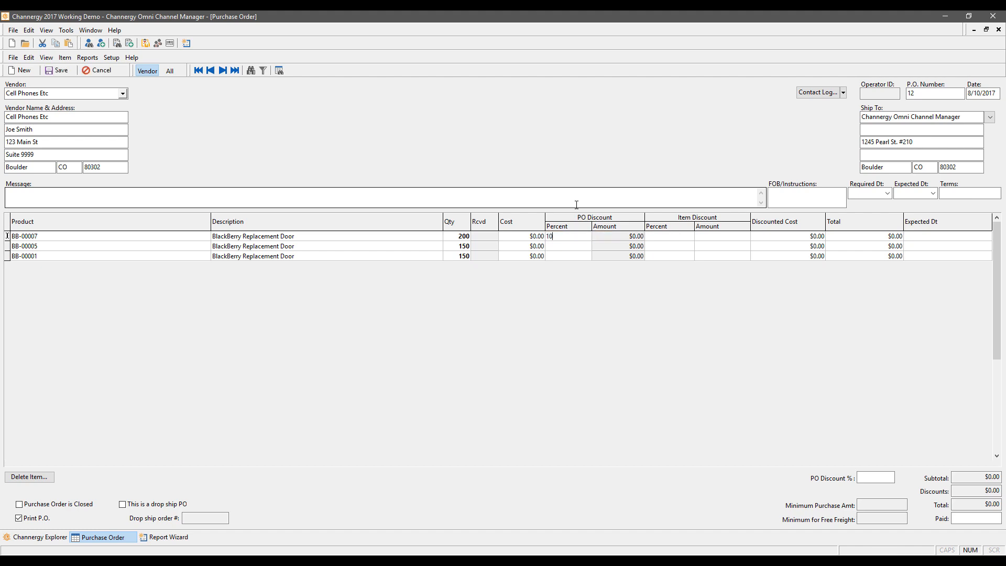
key("Down")
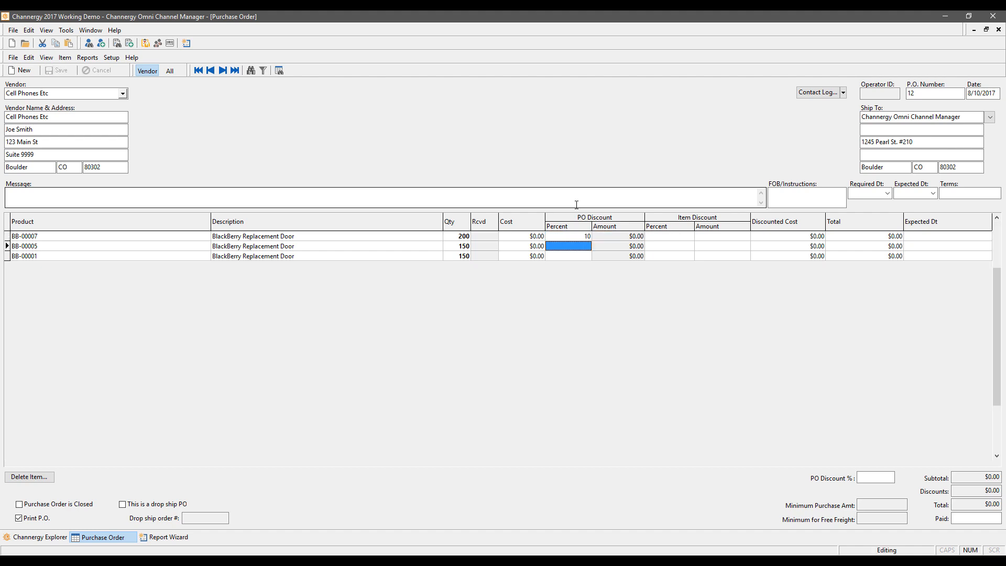
type("10")
key("Down")
type("10")
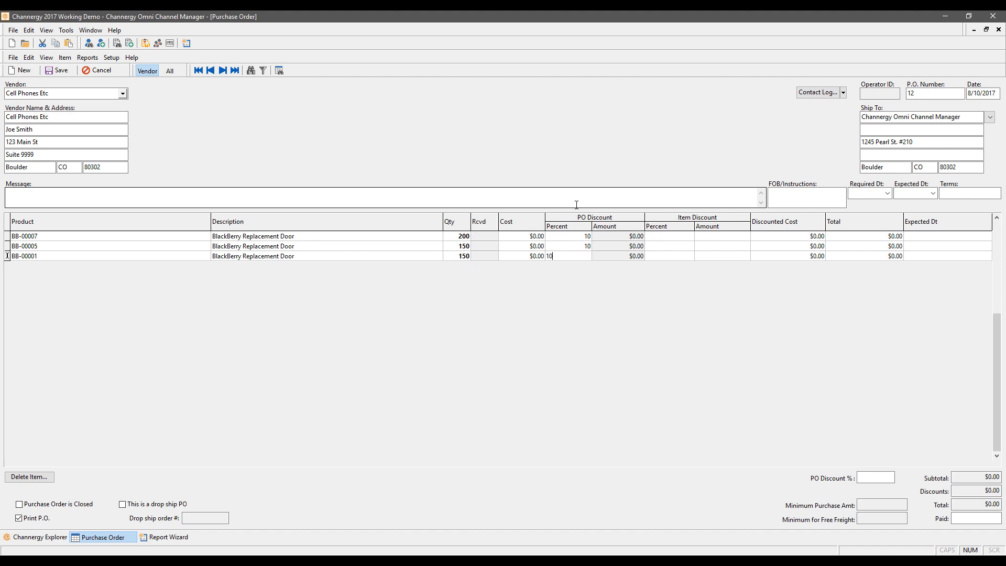
Give the BB-00007 line item an item discount of 15 percent.
key("Up")
key("Up")
key("Right")
key("Right")
type("1")
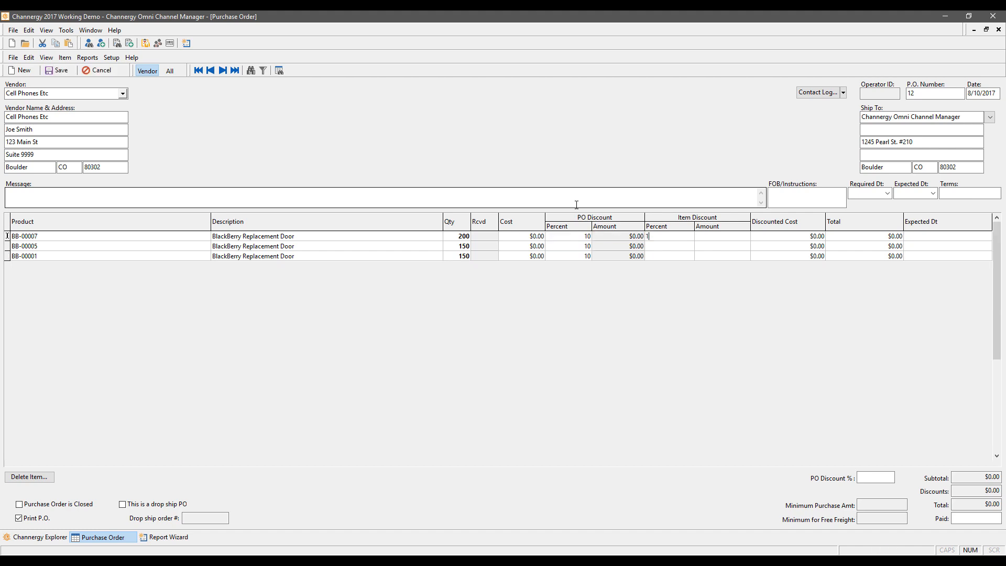
key("Down")
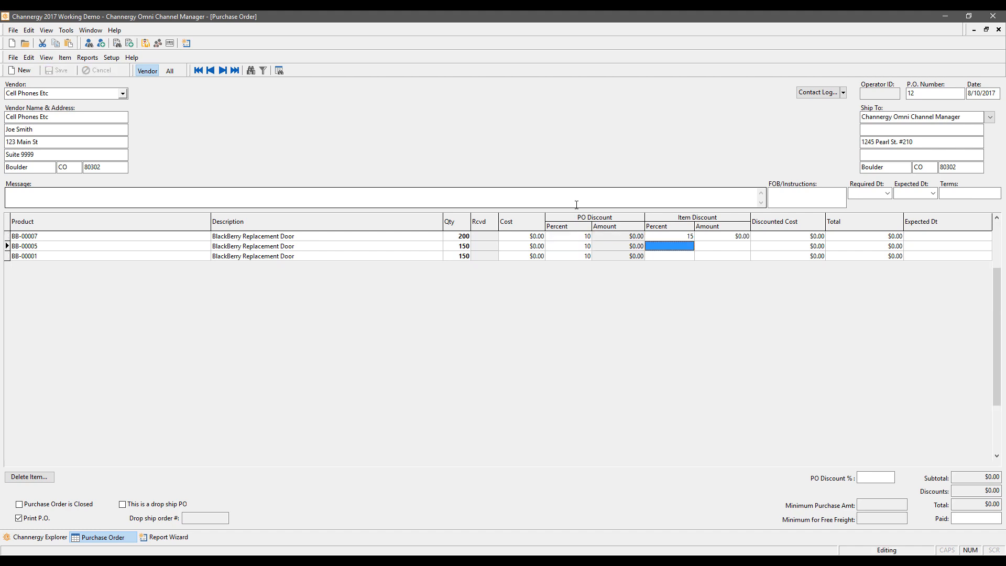
Set the purchase order's required and expected dates to 8/17/2017 and apply the expected date to all line items.
left_click(173, 198)
left_click(795, 190)
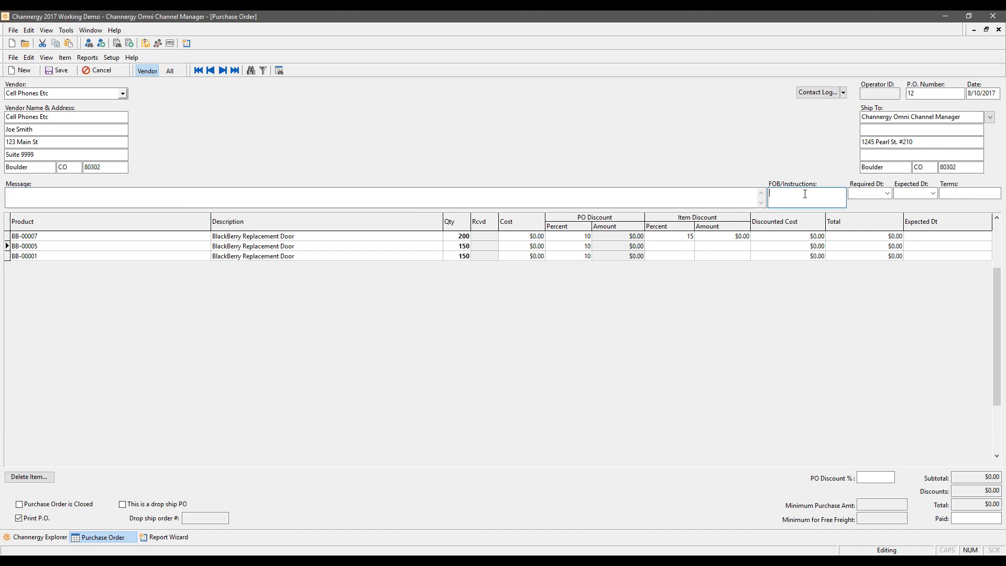
left_click(888, 193)
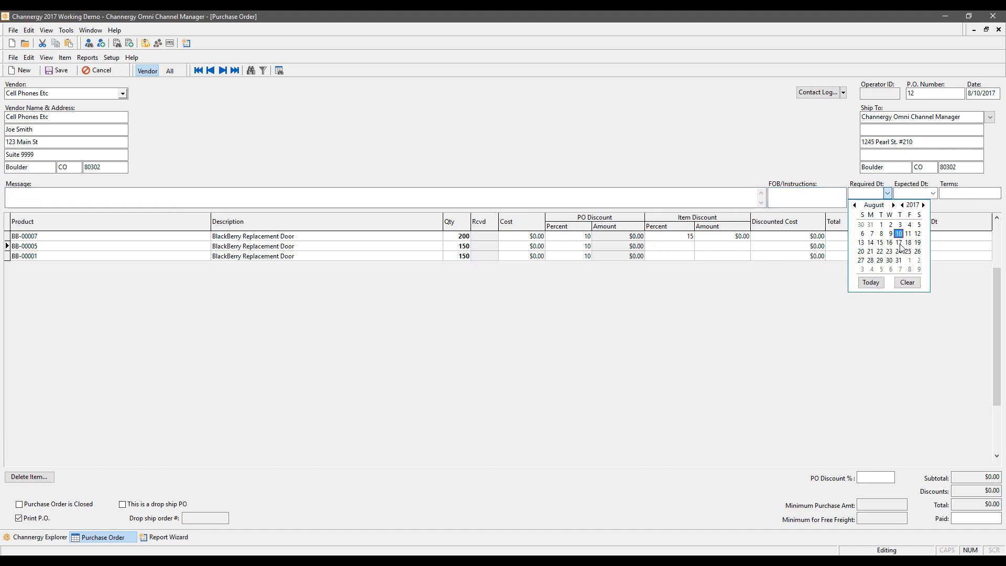
left_click(899, 243)
left_click(933, 194)
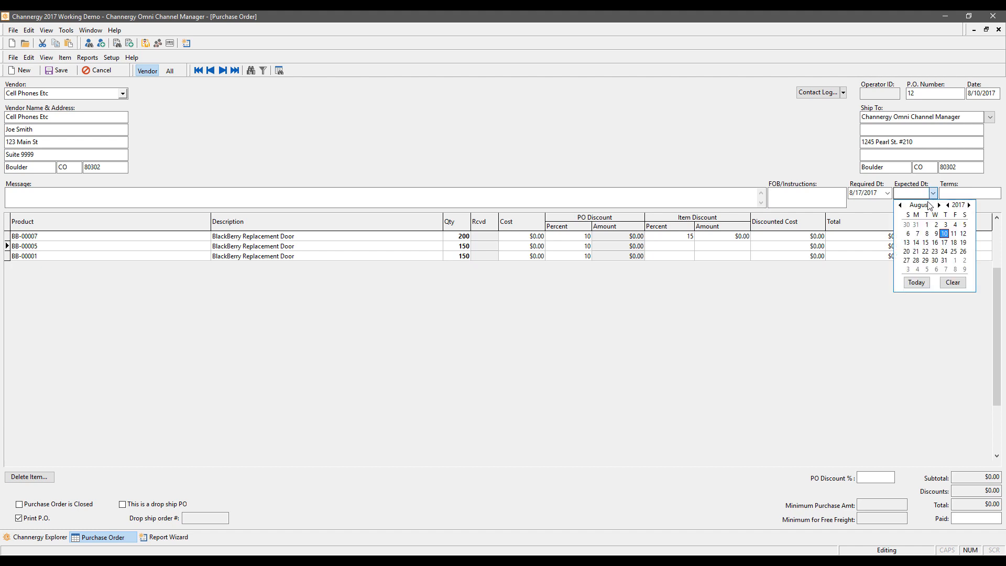
left_click(946, 243)
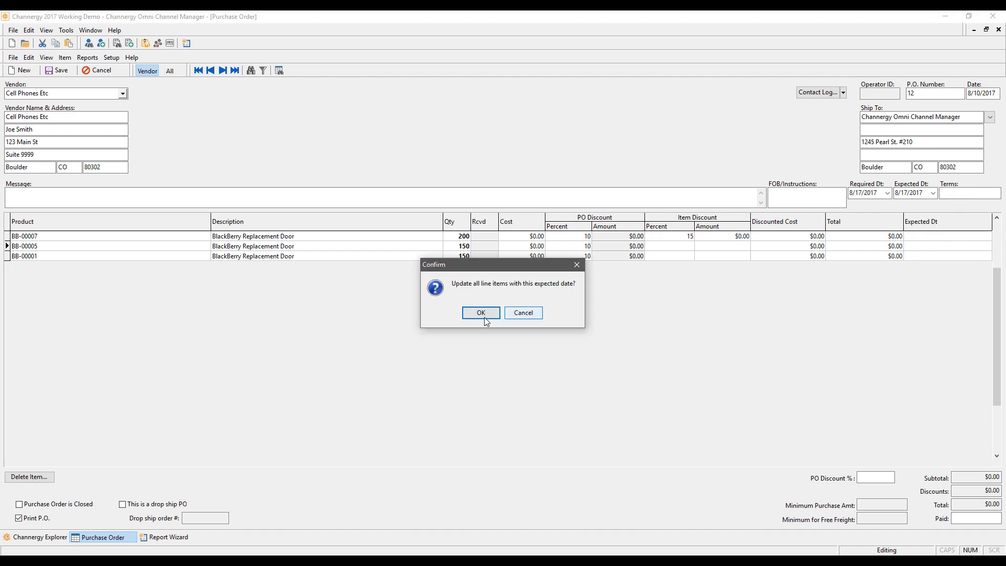
left_click(497, 313)
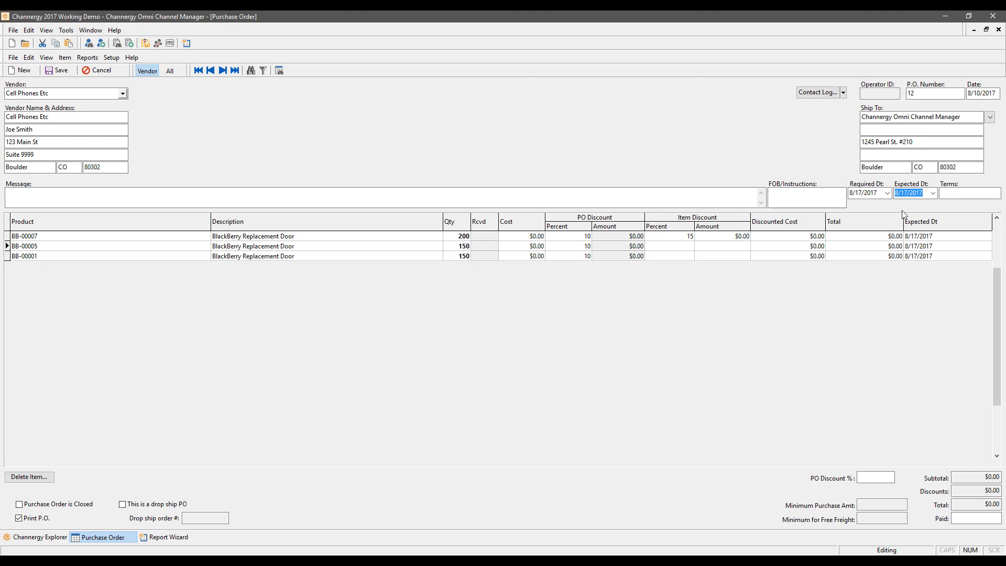
left_click(966, 191)
left_click(462, 237)
left_click(463, 249)
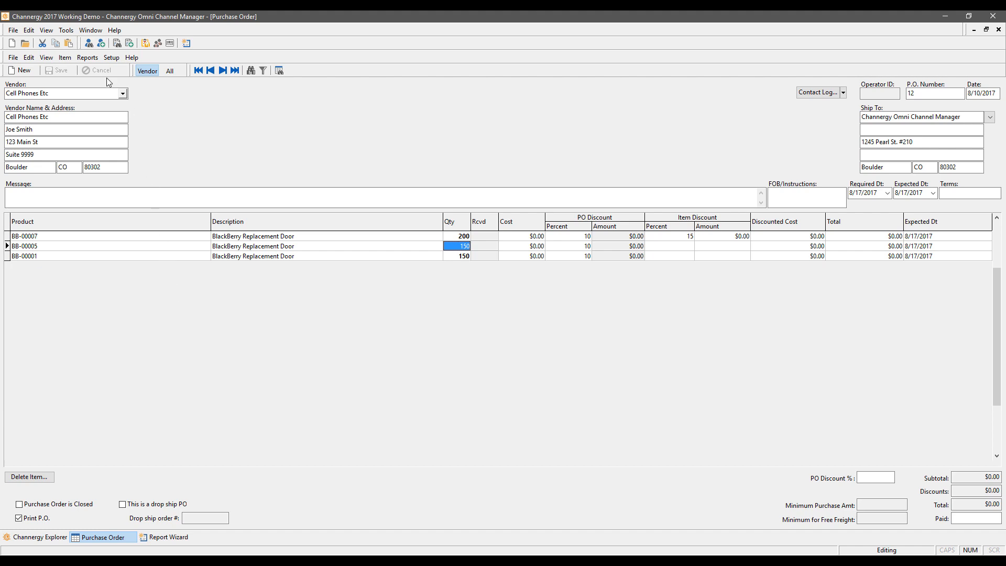
left_click(88, 58)
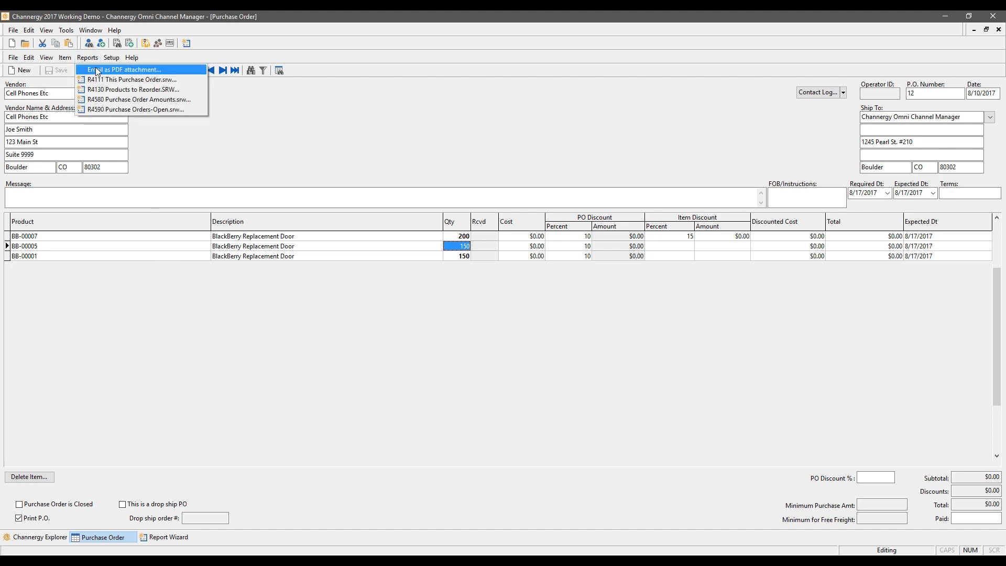
left_click(471, 112)
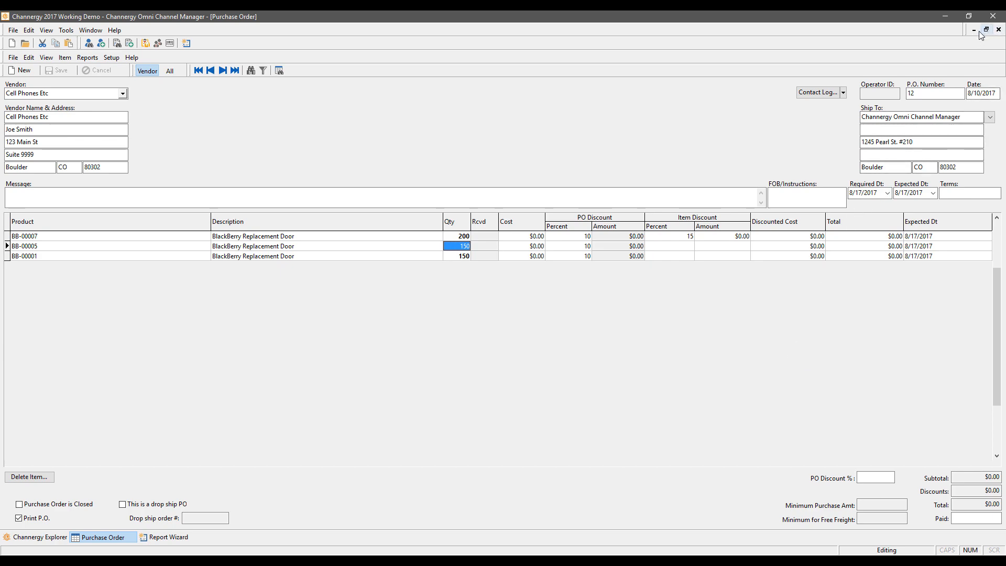
Open inventory receiving from the main menu and create a new receipt for vendor Cell Phones Etc.
left_click(29, 539)
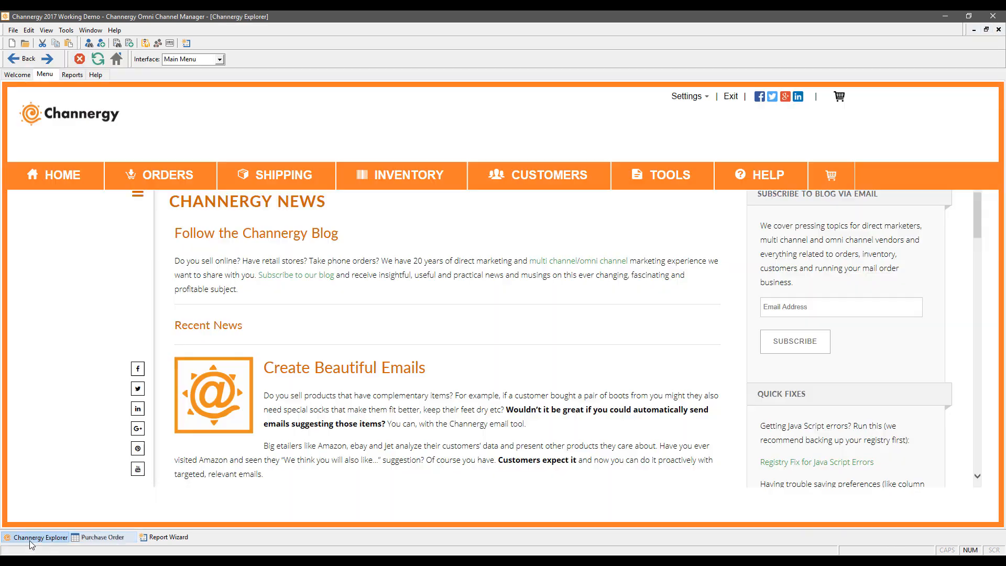
mouse_move(367, 175)
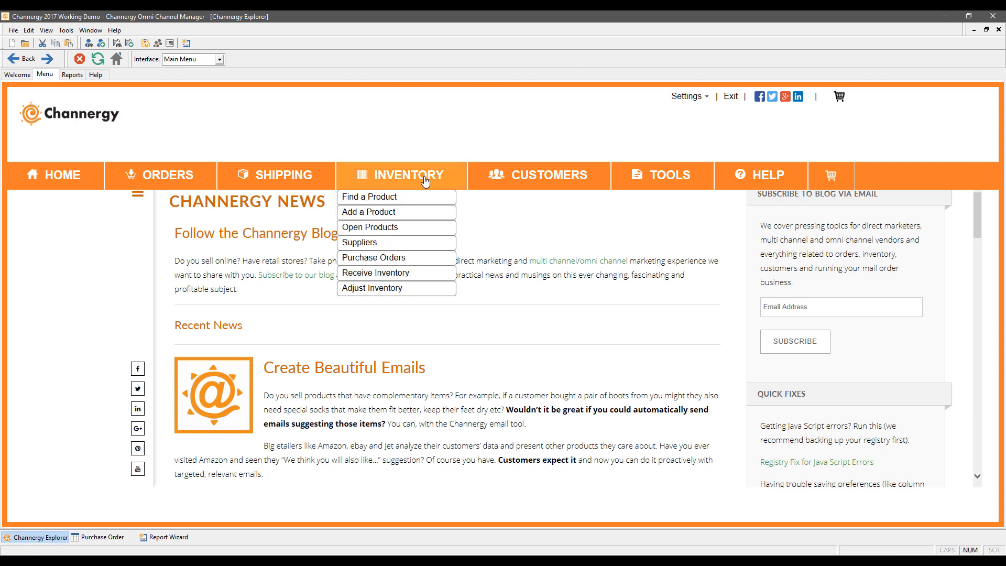
left_click(373, 273)
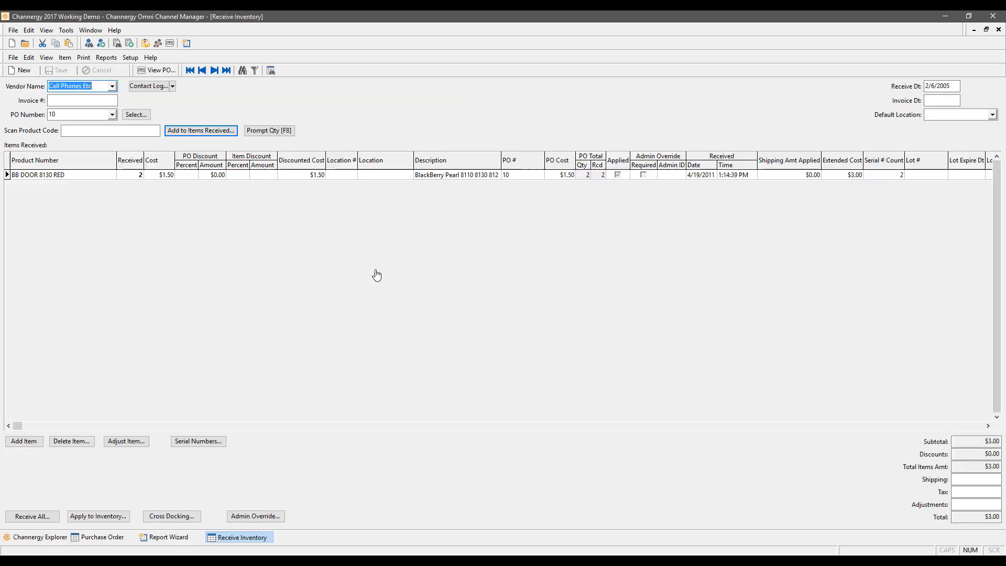
left_click(21, 70)
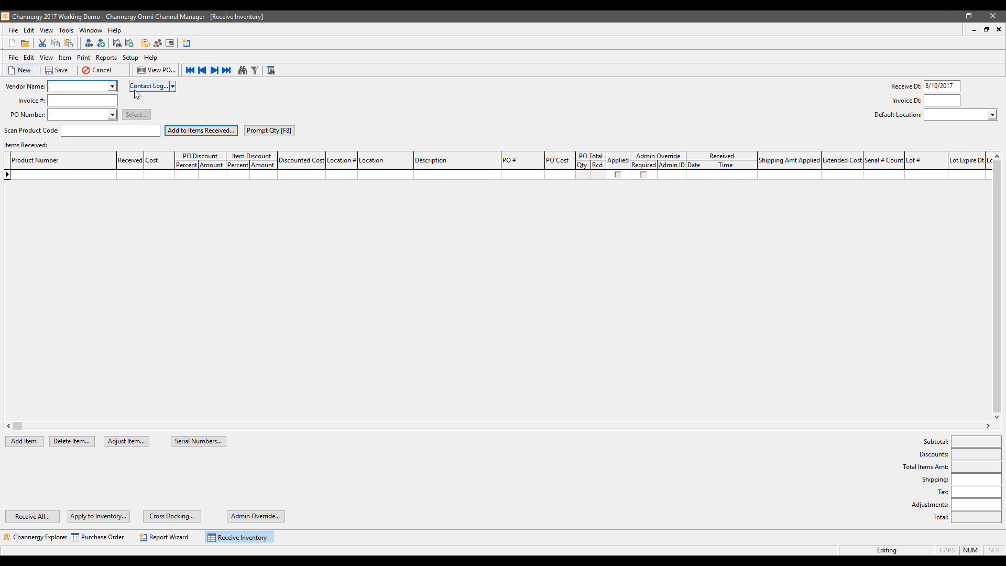
left_click(112, 86)
left_click(80, 110)
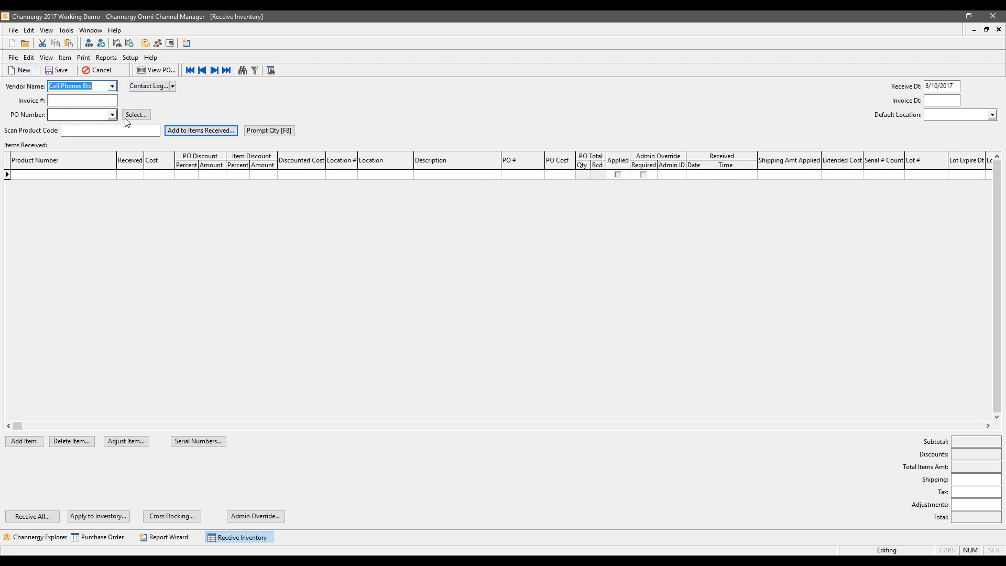
Load purchase order 12 into the receipt and receive all of its items.
left_click(132, 115)
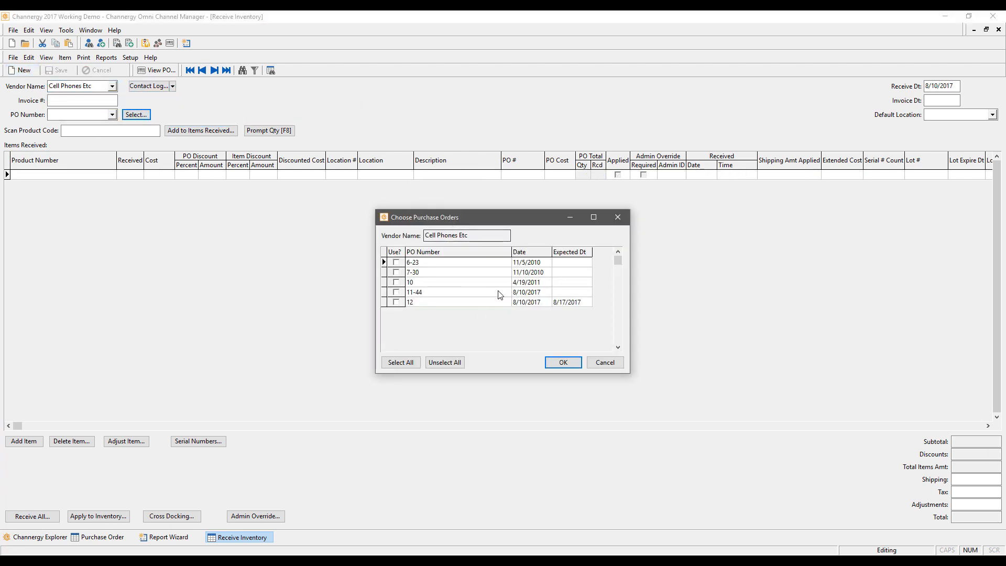
left_click(397, 303)
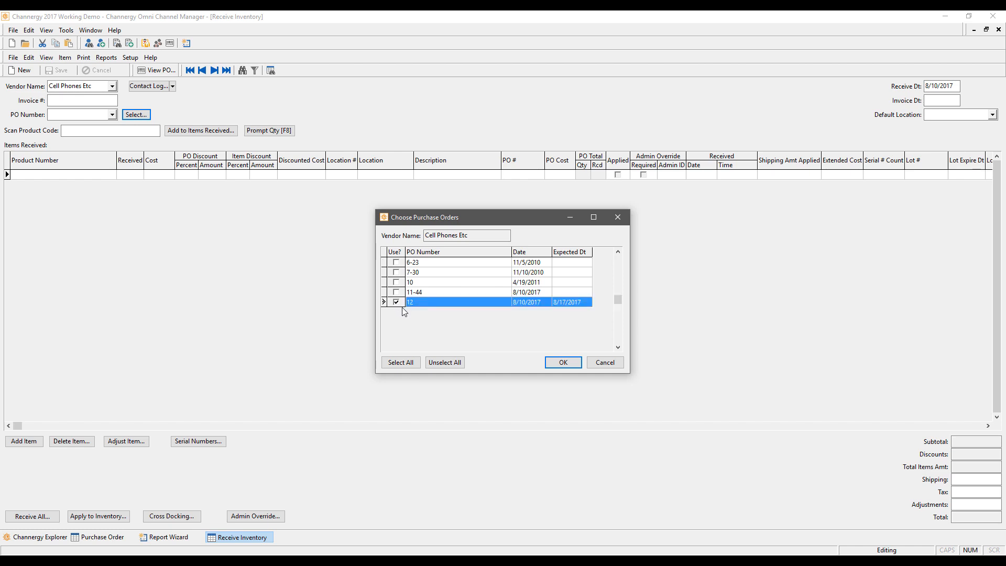
left_click(401, 284)
left_click(400, 283)
left_click(562, 364)
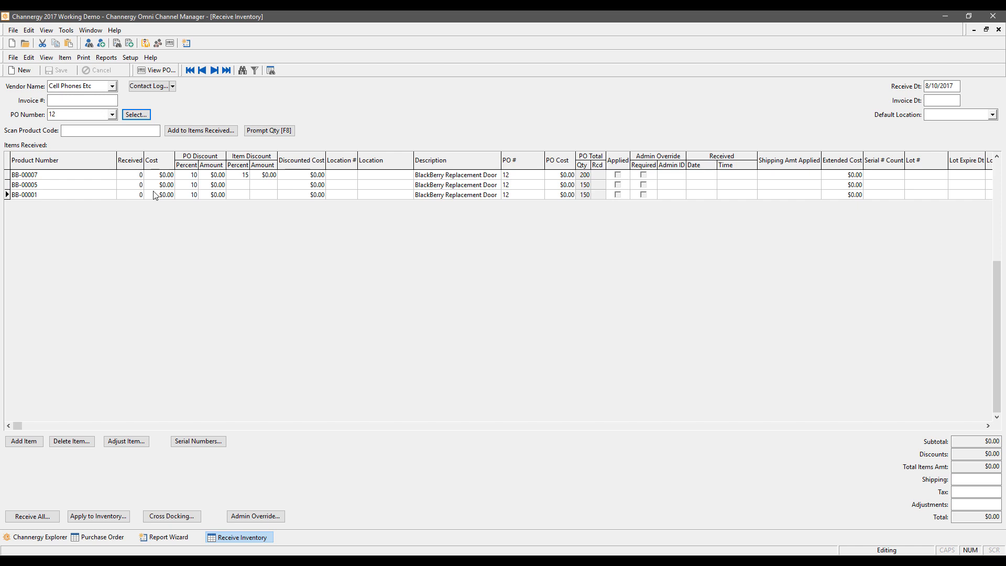
left_click(32, 516)
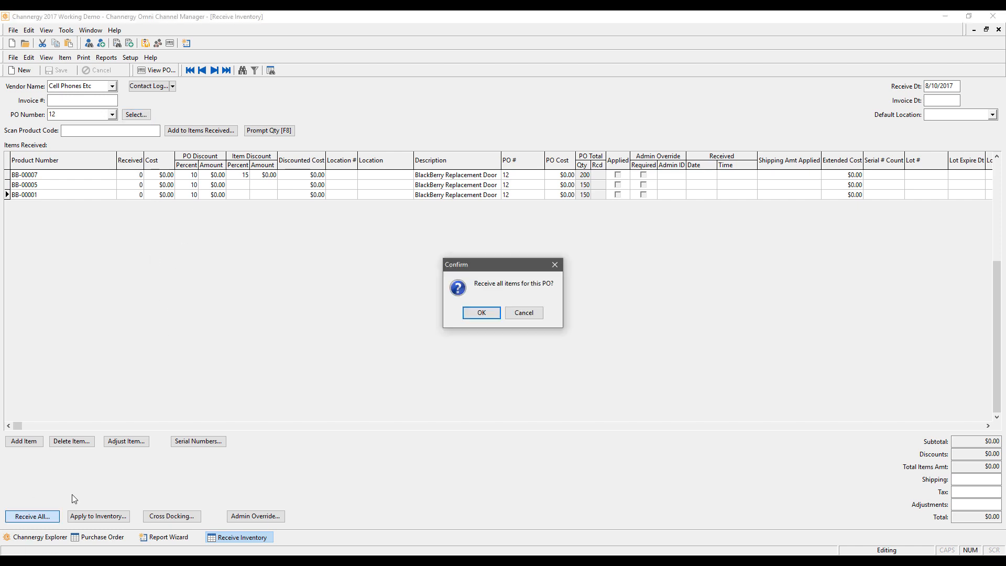
left_click(472, 315)
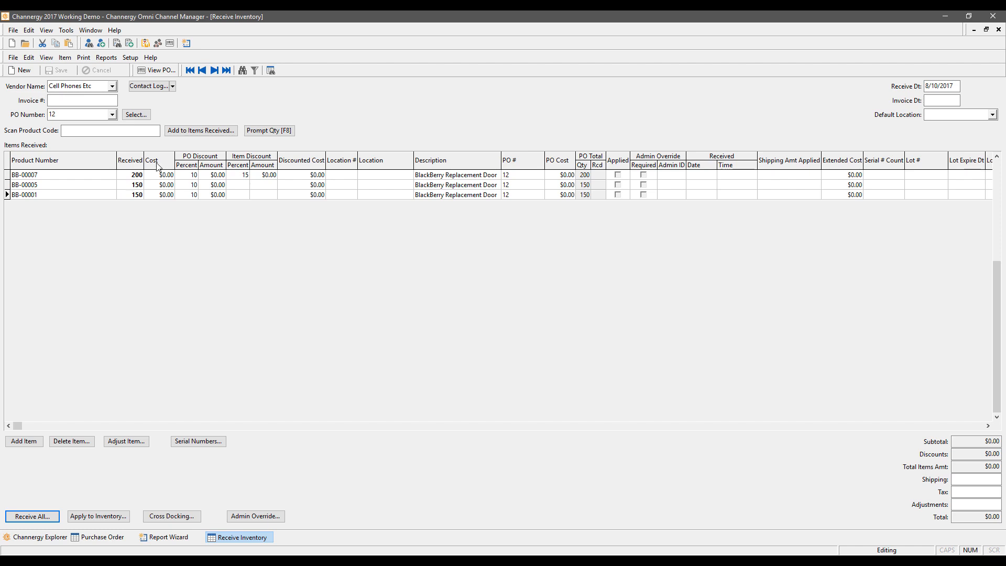
Set the received quantity of the BB-00007 line to 199.
left_click(137, 176)
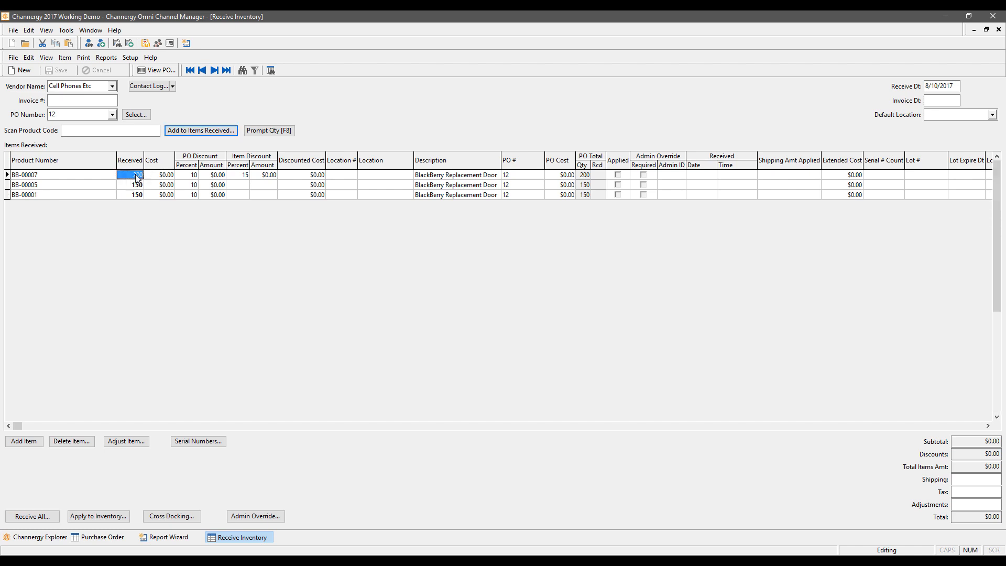
type("199")
key("Down")
key("Down")
key("Down")
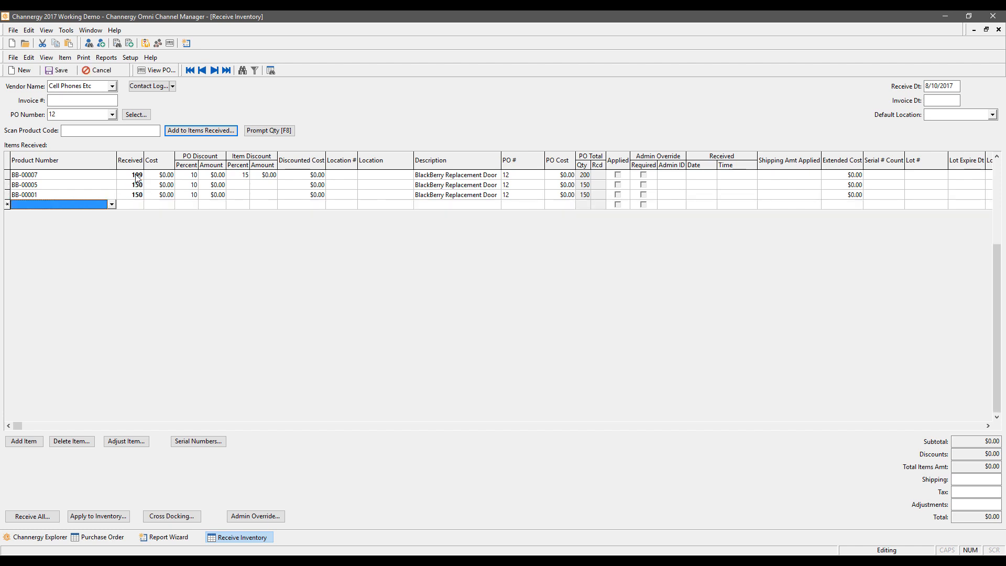
key("Up")
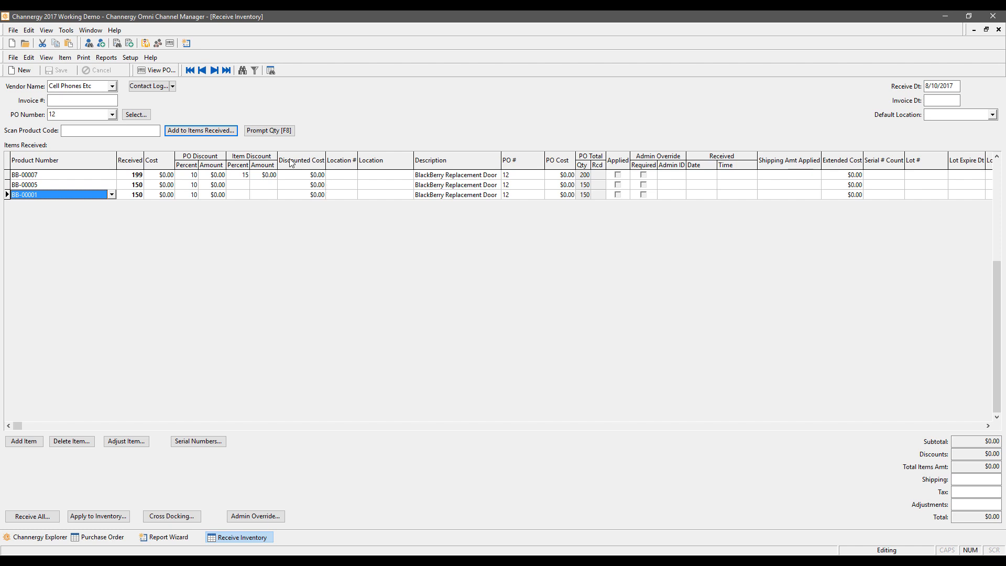
View the serial number entry form for the BB-00007 line and close it without adding any.
left_click(220, 175)
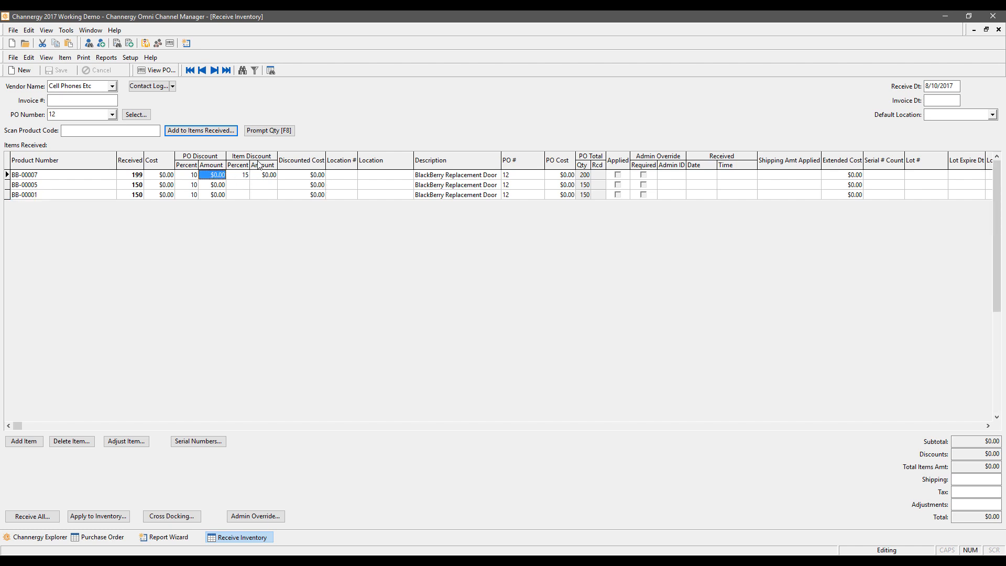
key("Return")
left_click(212, 442)
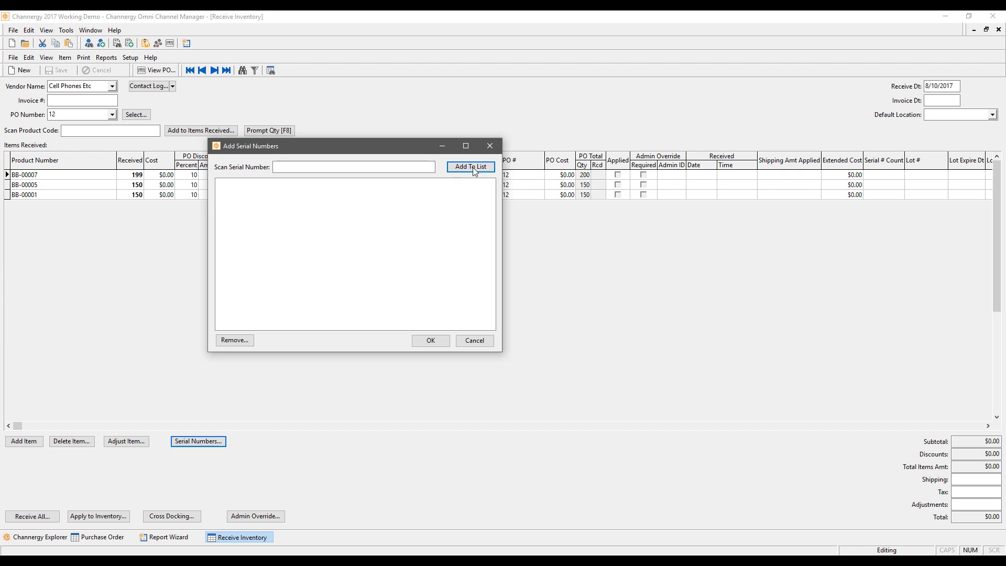
left_click(490, 148)
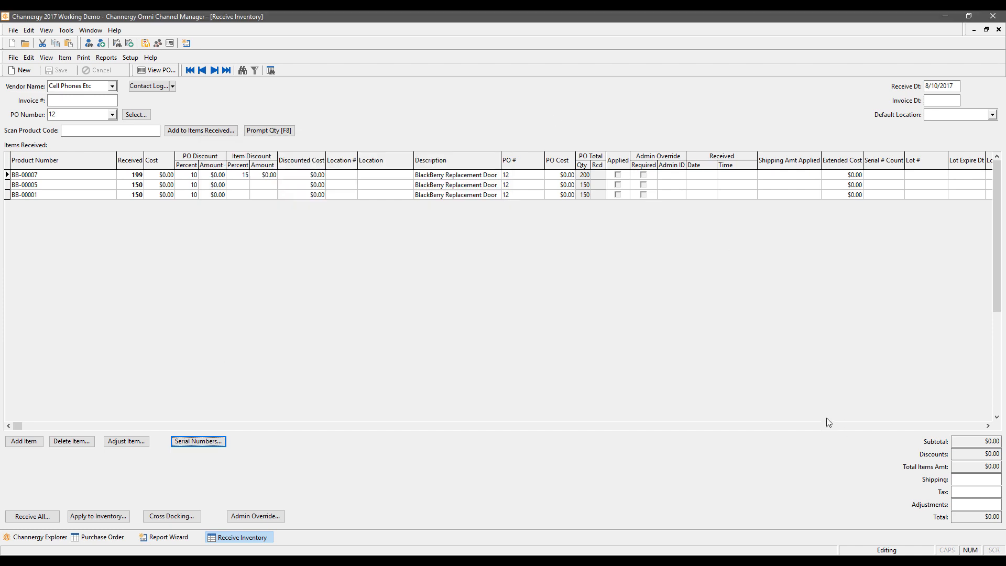
Enter receipt charges of $500.00 shipping and $50.00 tax, with an adjustment of -5.
left_click(974, 479)
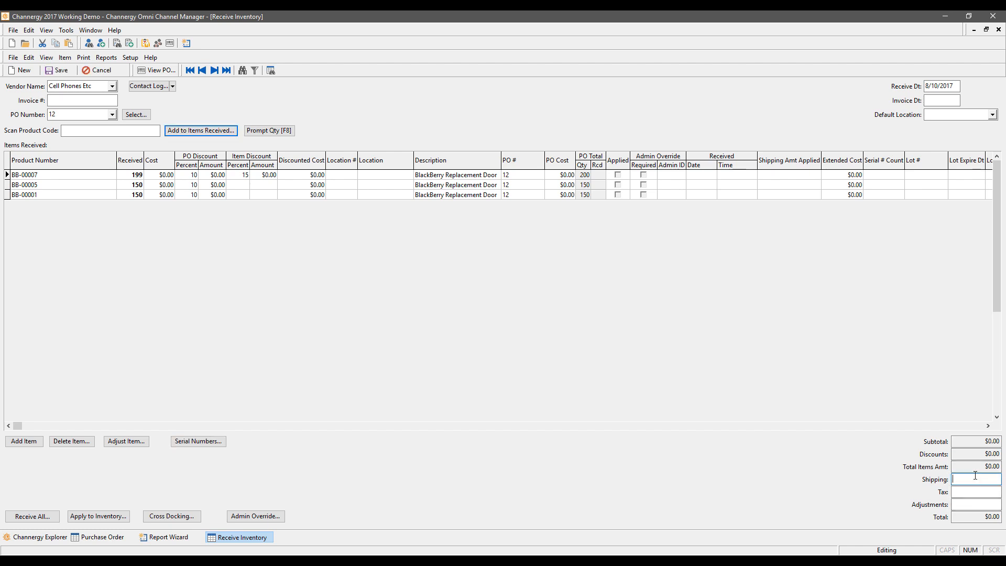
key("Tab")
key("Tab")
type("-5")
key("Tab")
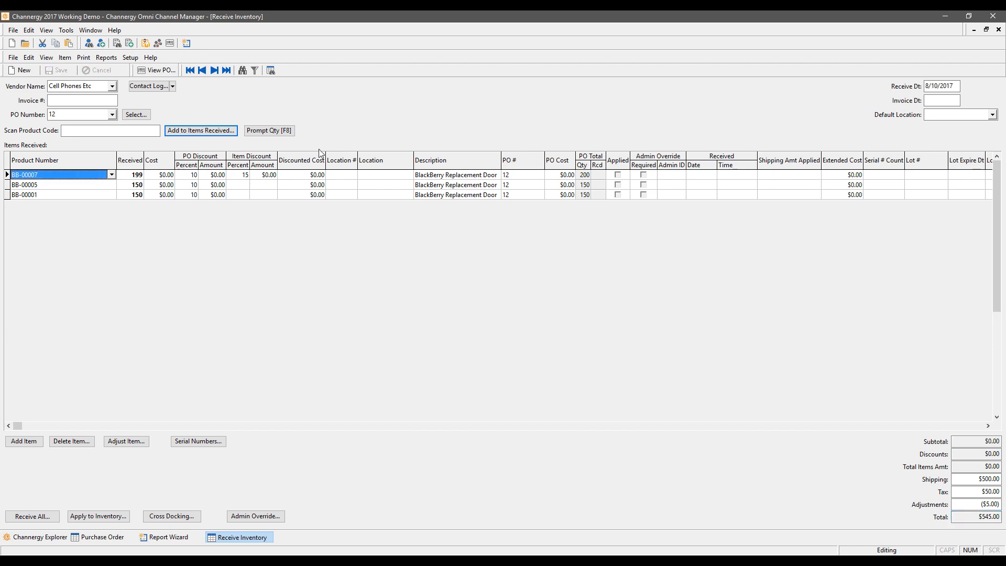
Set the receipt's default location to Warehouse 3, Bin 10 and the BB-00007 received quantity to 50.
left_click(992, 114)
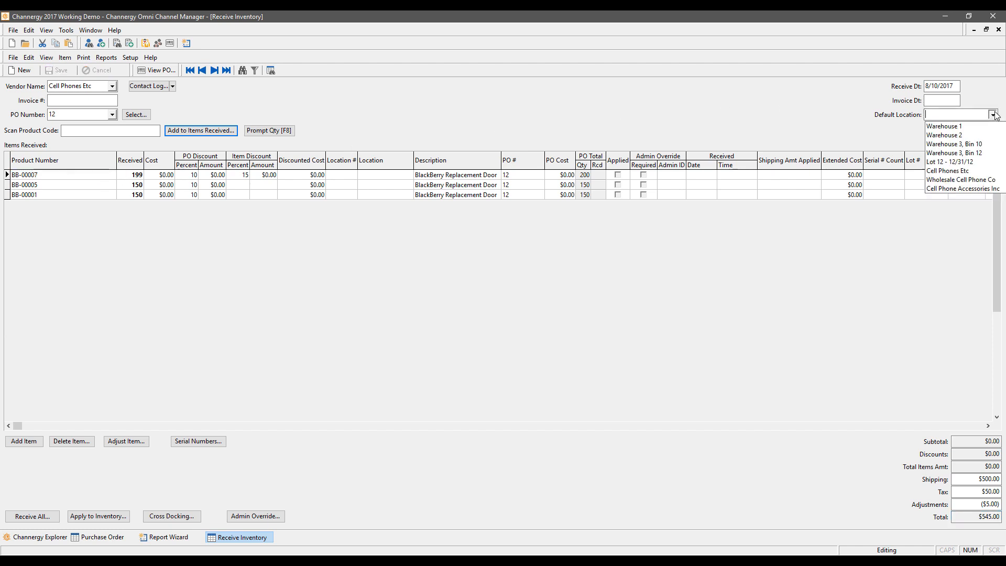
left_click(963, 144)
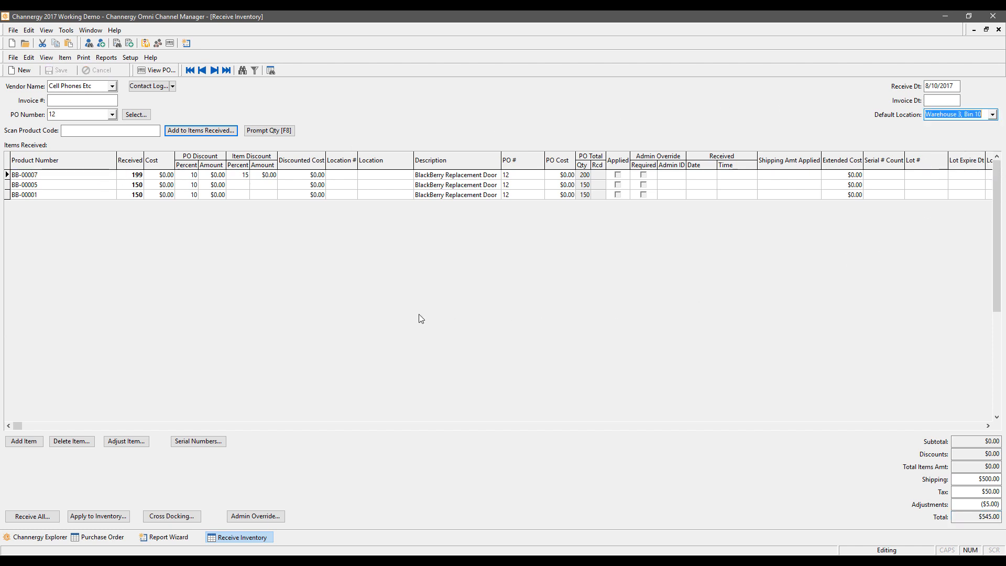
left_click(140, 175)
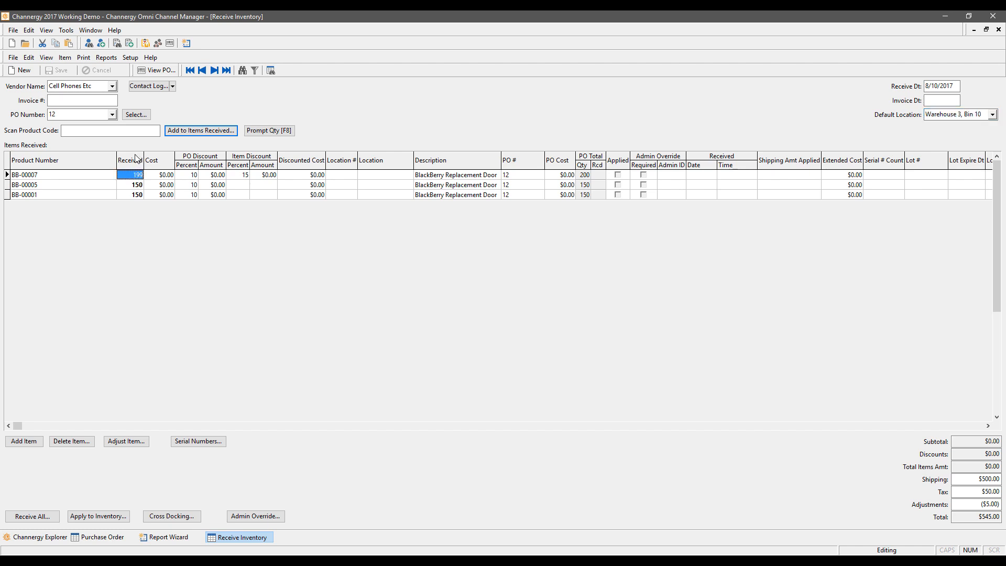
type("50")
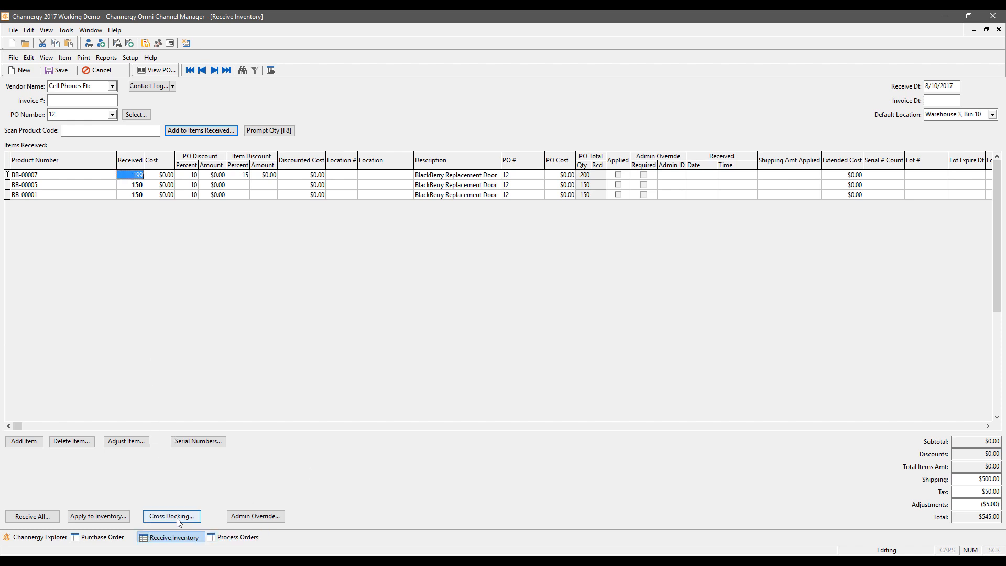
Examine the cross docking backorder list for the receipt and close it.
left_click(178, 519)
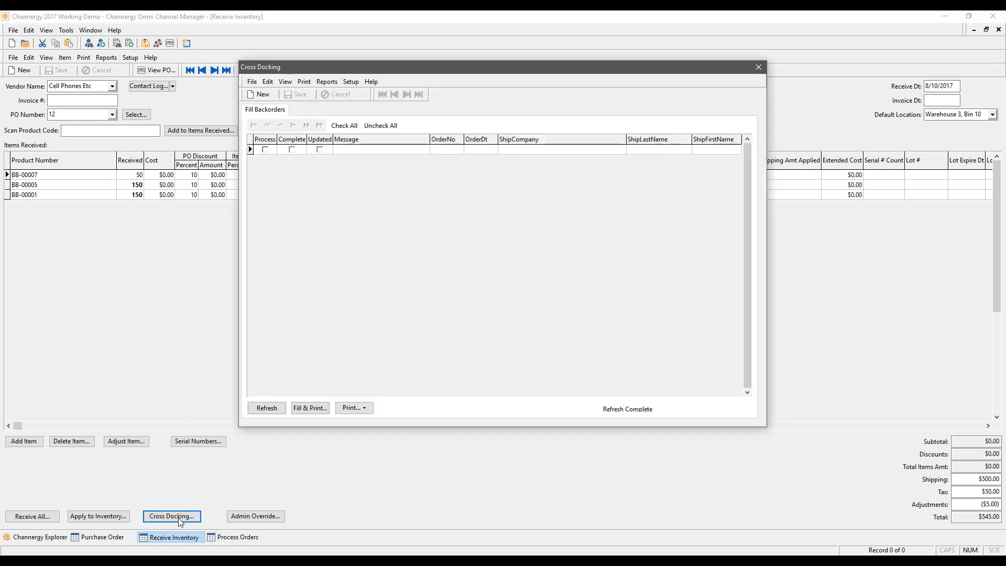
left_click_drag(517, 74, 557, 211)
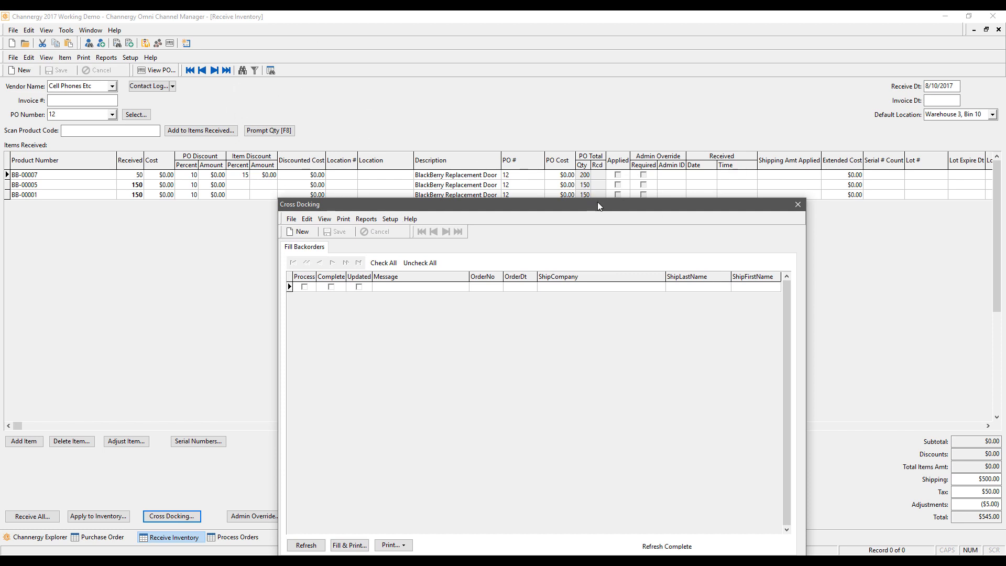
left_click_drag(597, 203, 601, 130)
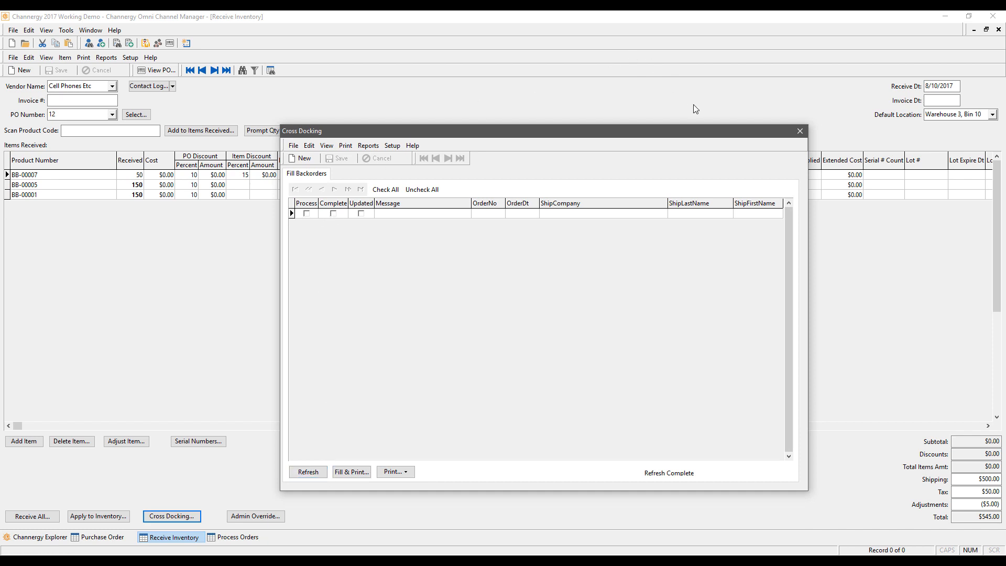
left_click(800, 130)
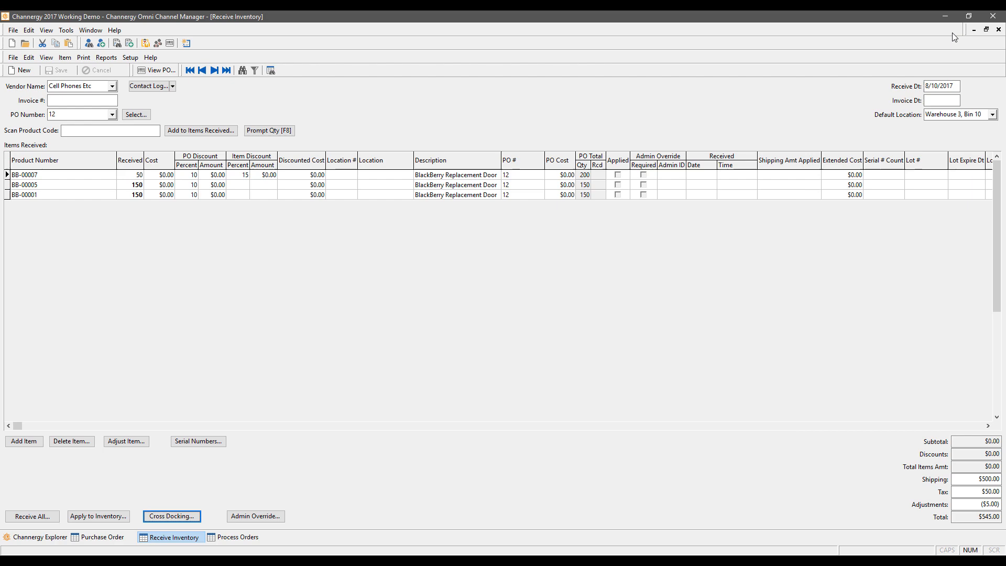
Close the Receive Inventory and Process Orders windows.
left_click(1000, 30)
left_click(998, 29)
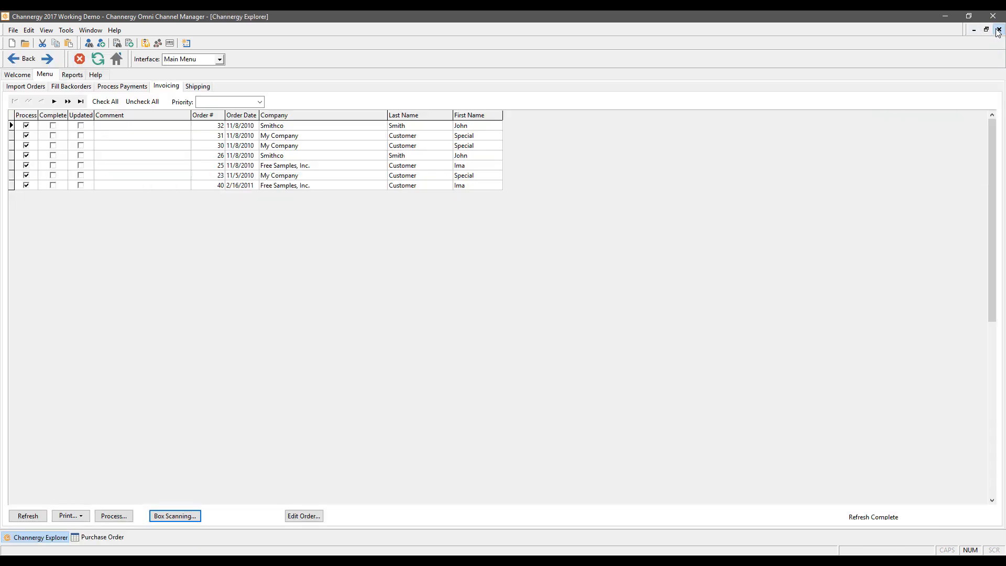
Open Adjust Inventory and view the filter options for its product list.
mouse_move(435, 182)
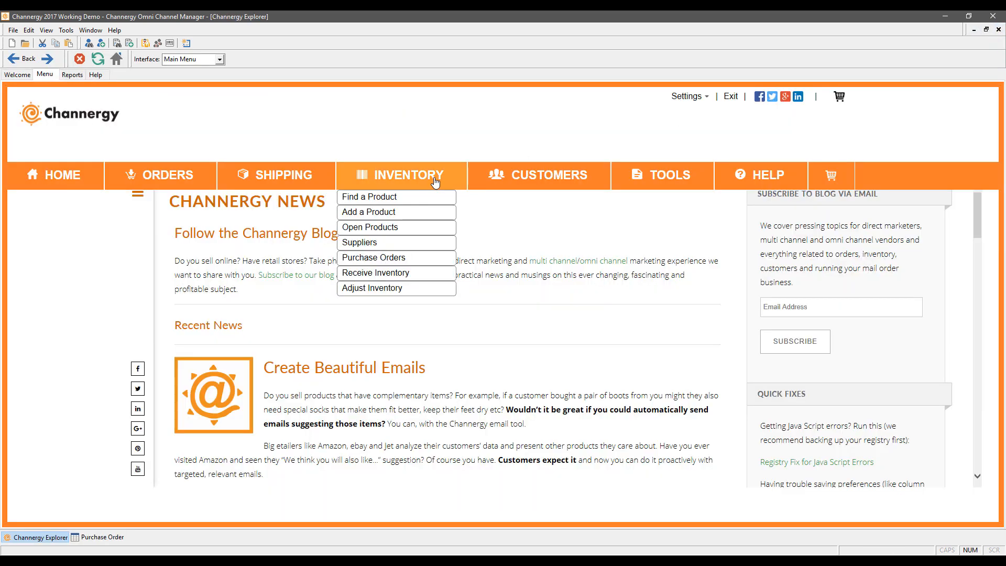
left_click(375, 293)
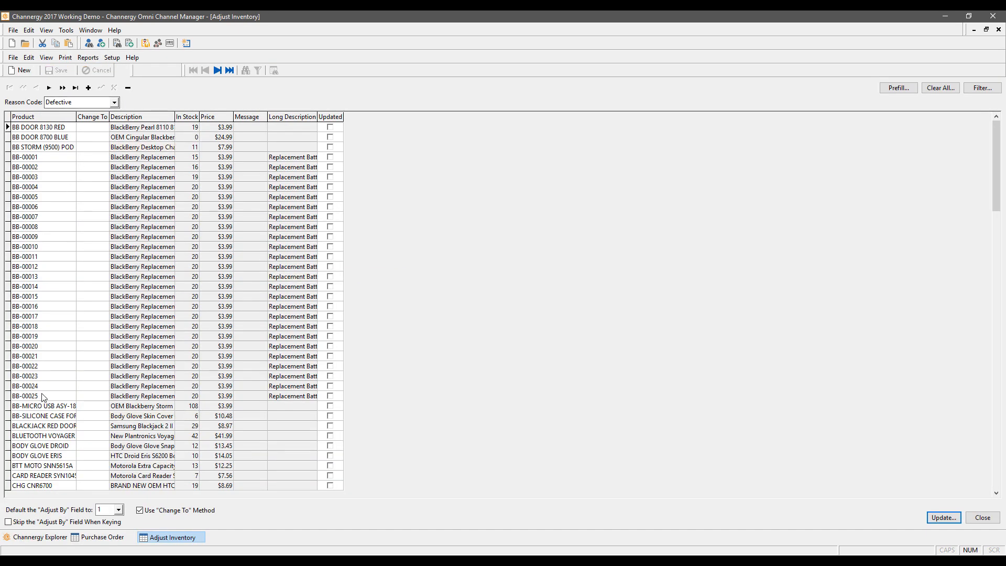
left_click(990, 93)
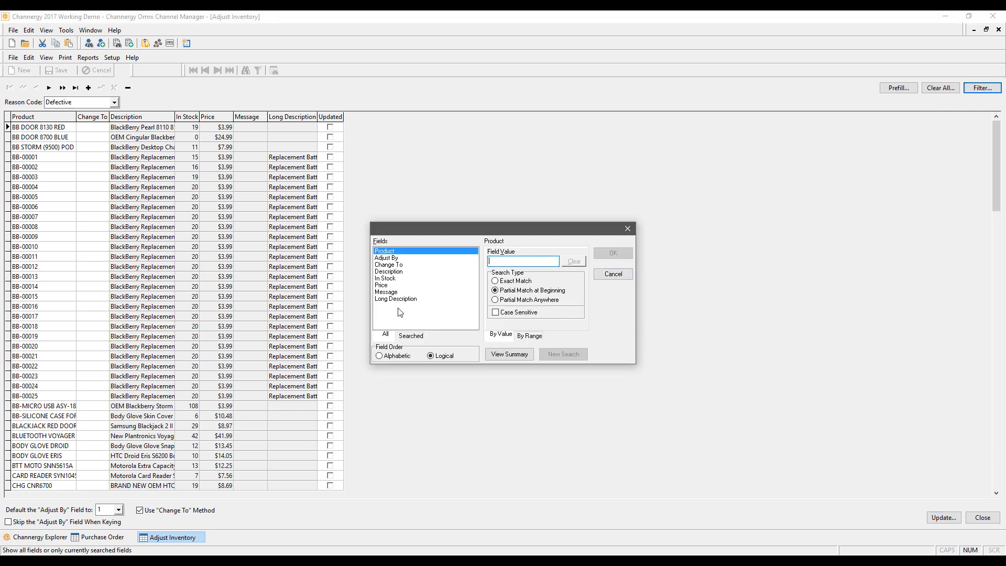
Empty the inventory adjustment table and prefill it again with the products.
left_click(939, 89)
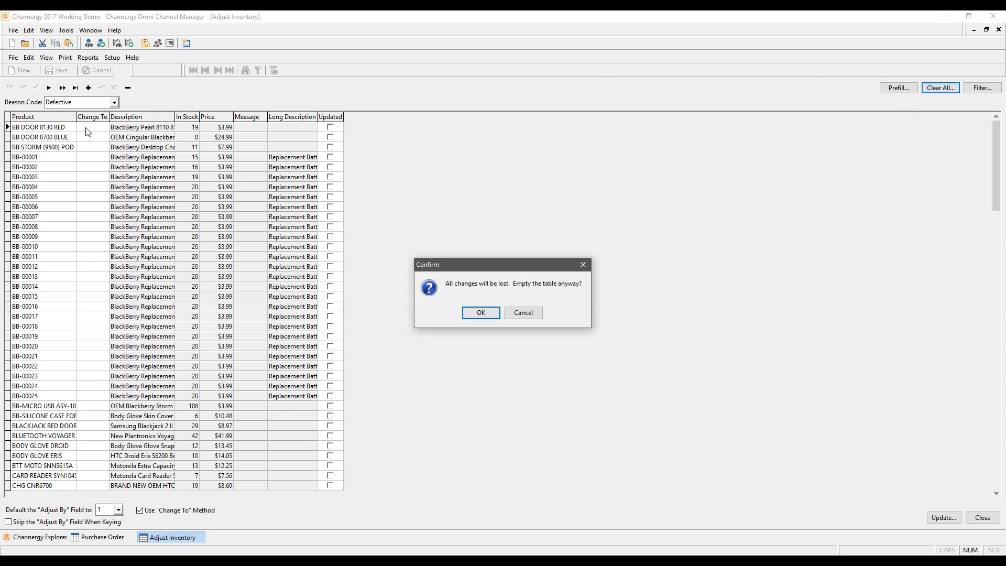
left_click(478, 312)
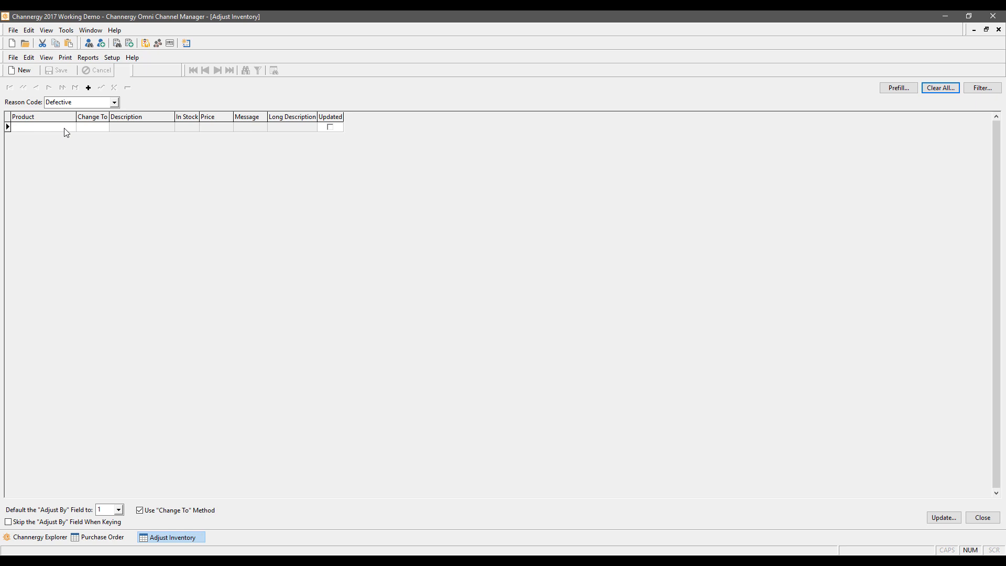
left_click(886, 87)
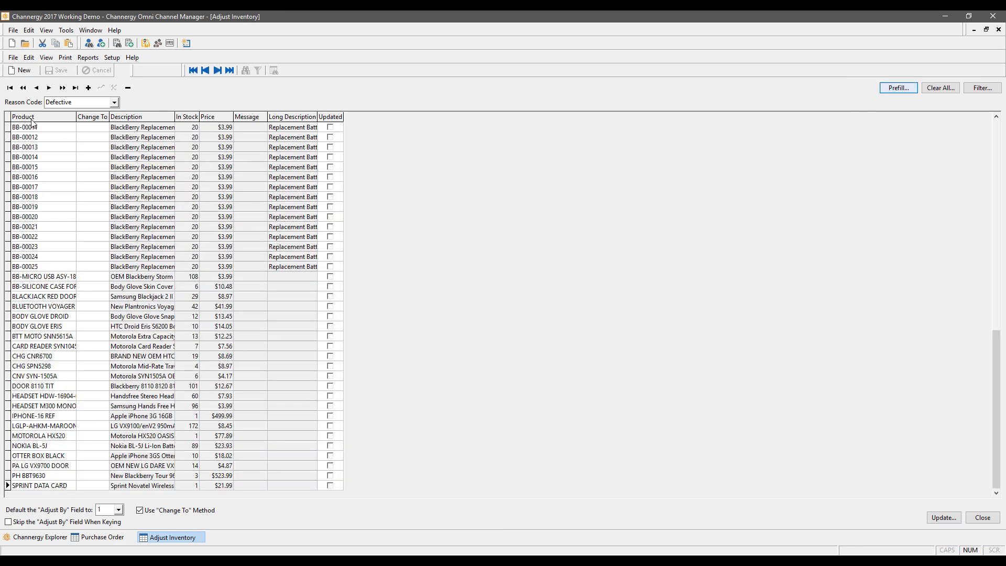
Enter Change To quantities of 5 for BB-00011, 18 for BB-00012 and 78 for BB-00013.
left_click(94, 128)
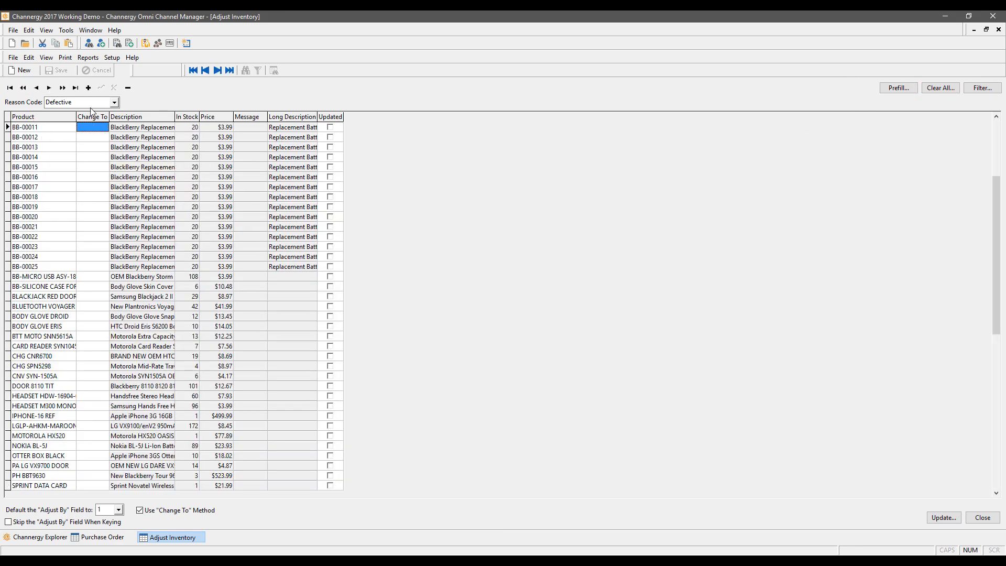
type("5")
key("Return")
type("18")
key("Return")
type("78")
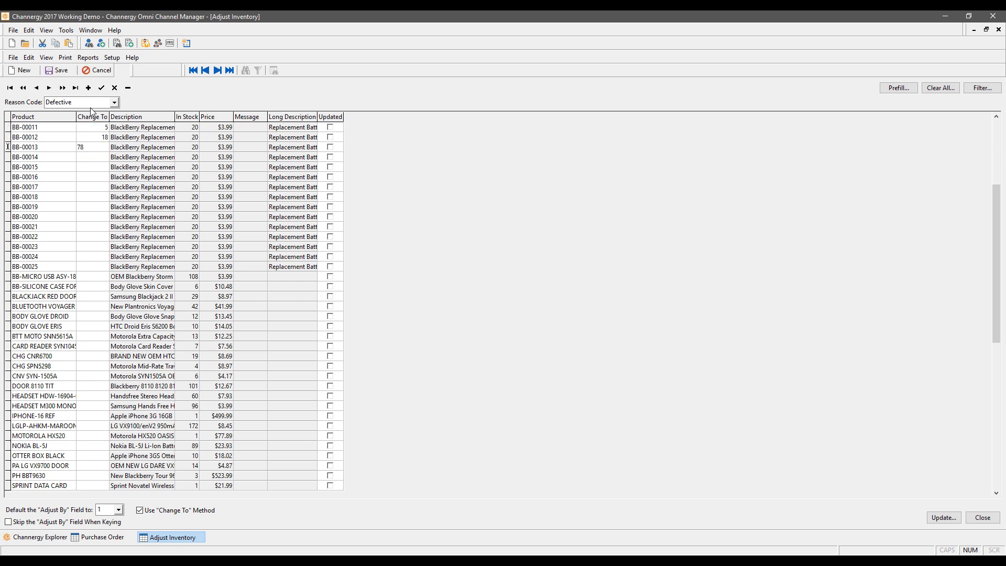
key("Return")
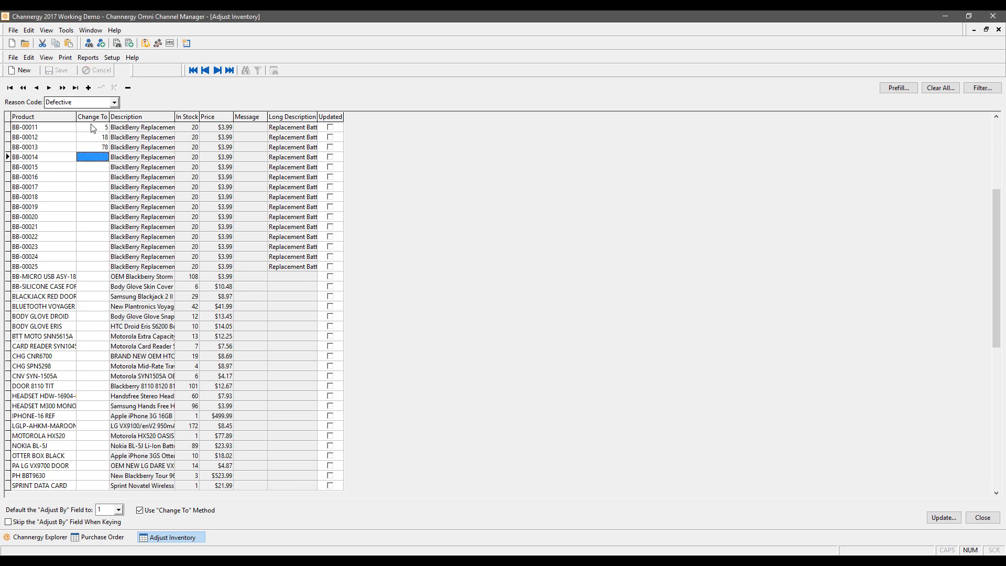